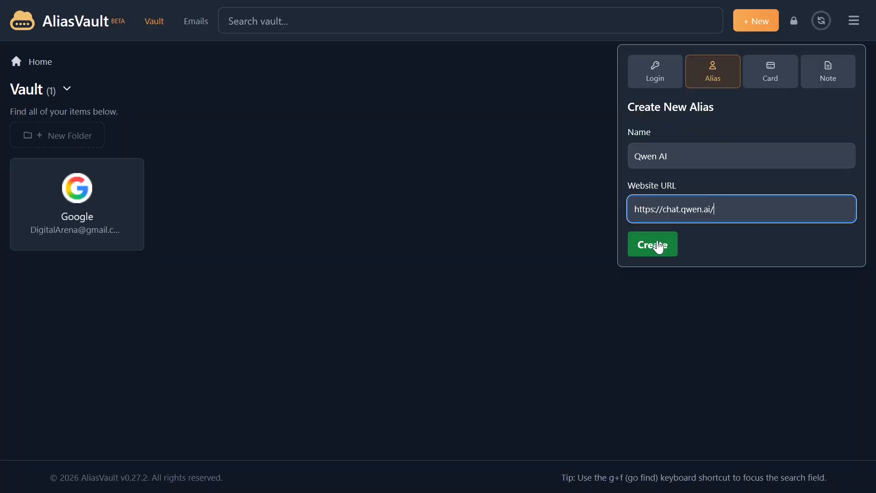
{"action": "left_click", "coordinate": [655, 245]}
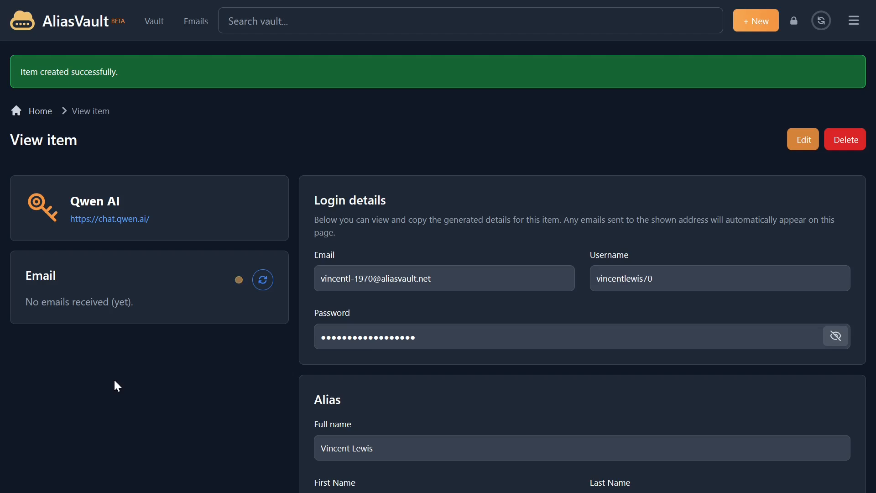
Scroll through the new Qwen AI item's generated email, username, password and identity details.
{"action": "scroll", "coordinate": [114, 379], "scroll_direction": "down", "scroll_amount": 3}
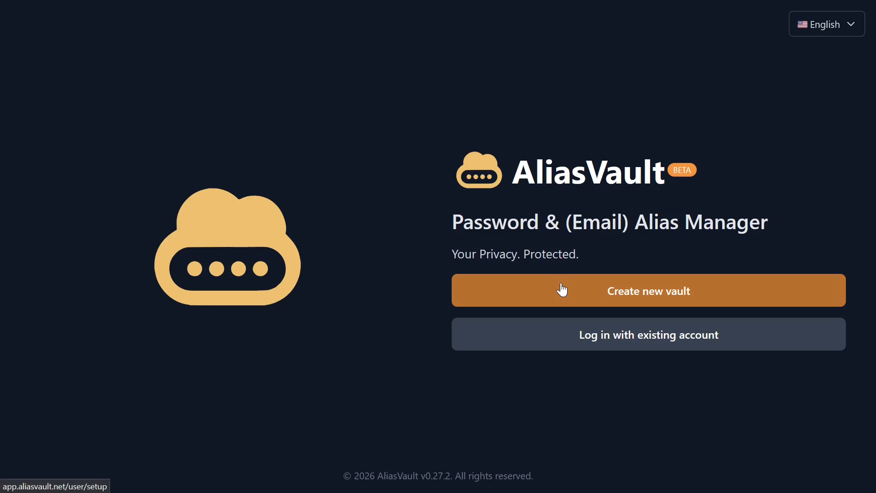
Start creating a new vault and accept the terms and conditions.
{"action": "left_click", "coordinate": [562, 289]}
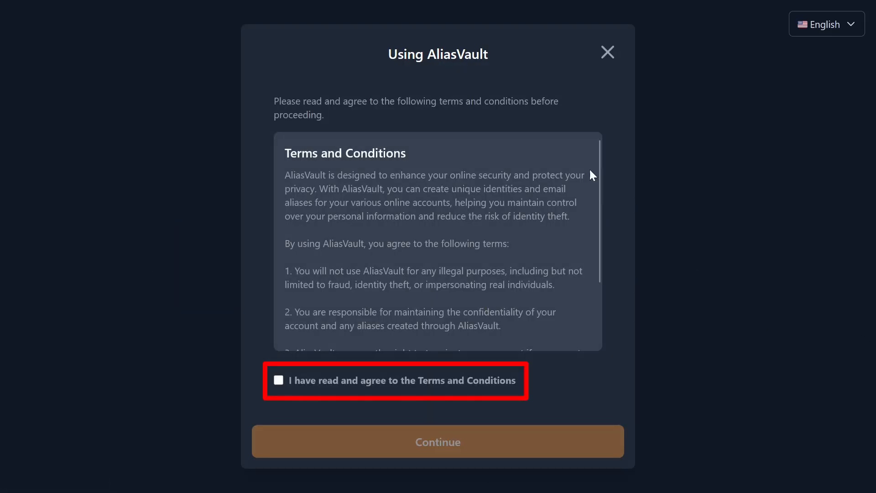
{"action": "scroll", "coordinate": [589, 175], "scroll_direction": "down", "scroll_amount": 3}
{"action": "left_click", "coordinate": [279, 381]}
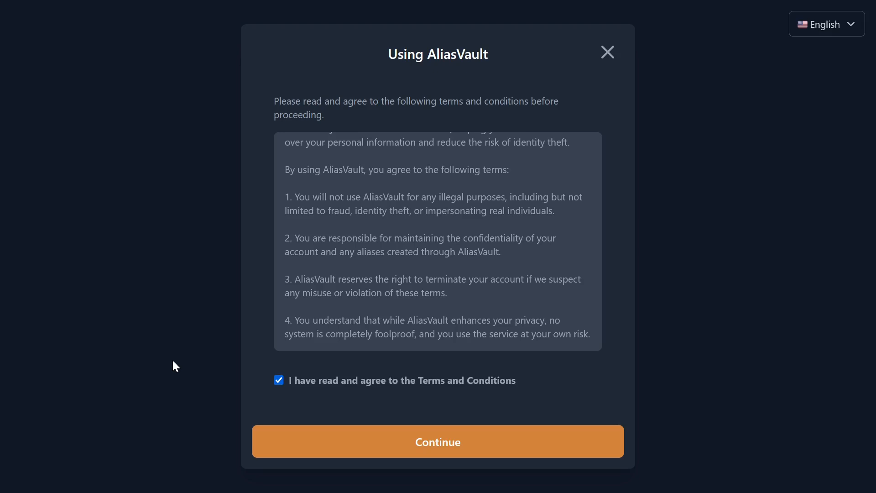
{"action": "left_click", "coordinate": [376, 454]}
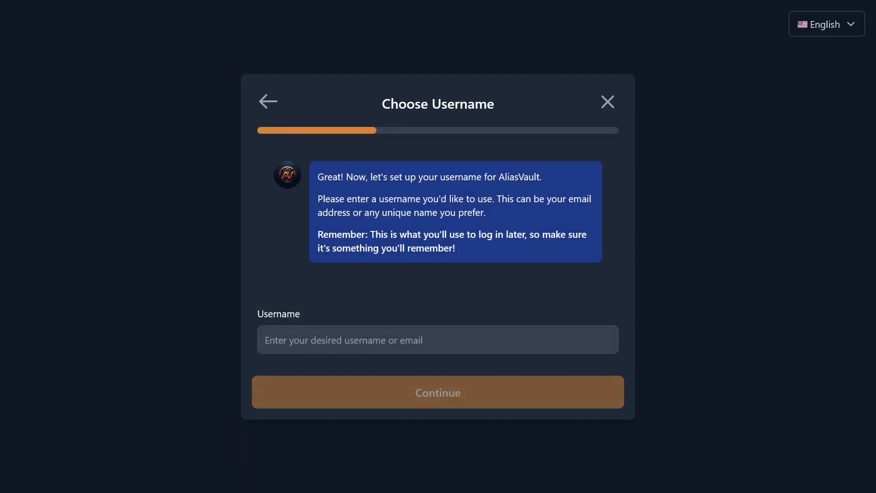
Replace the rejected username with an available one and continue to the master password step.
{"action": "left_click", "coordinate": [342, 339]}
{"action": "type", "text": "a"}
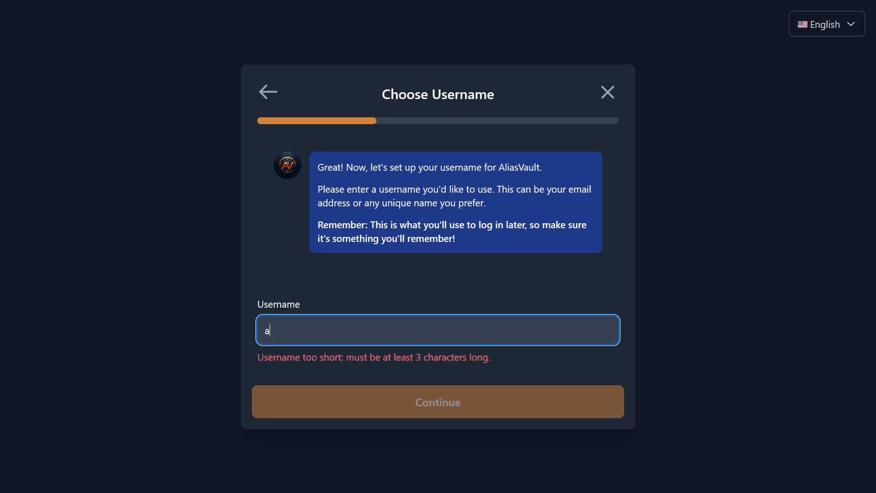
{"action": "type", "text": "sd"}
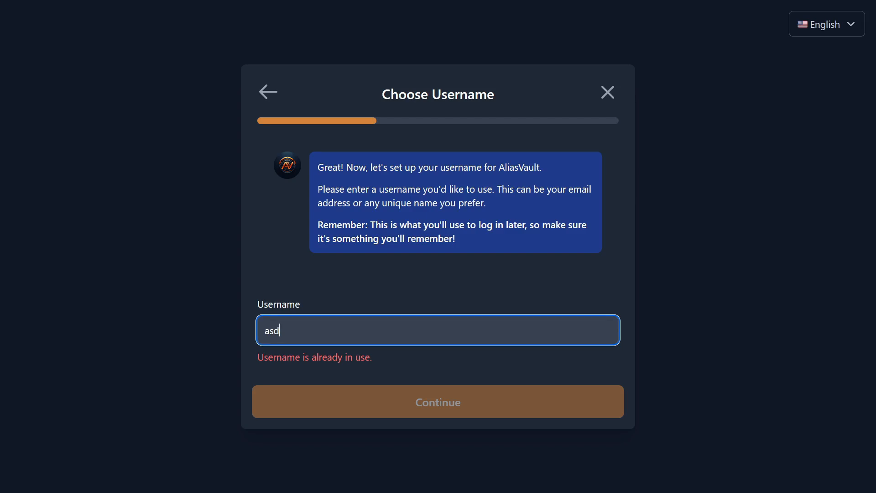
{"action": "key", "text": "BackSpace"}
{"action": "key", "text": "BackSpace"}
{"action": "key", "text": "BackSpace"}
{"action": "type", "text": "DigitalArena"}
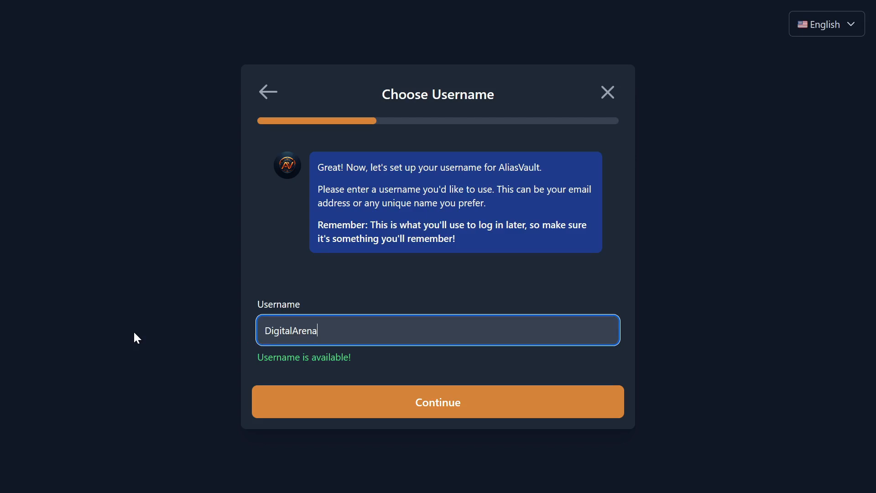
{"action": "left_click", "coordinate": [315, 408]}
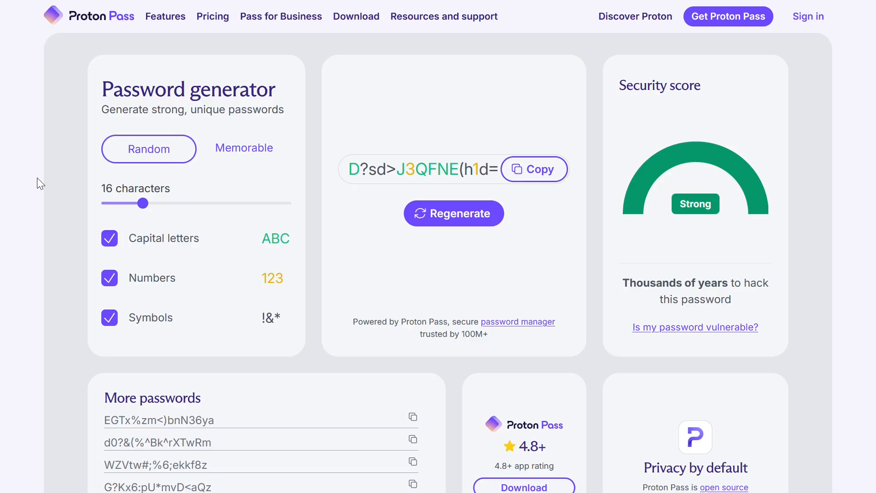
Lengthen the Proton Pass generated password from 16 to 54 characters with the length slider.
{"action": "left_click_drag", "start_coordinate": [143, 204], "coordinate": [338, 238]}
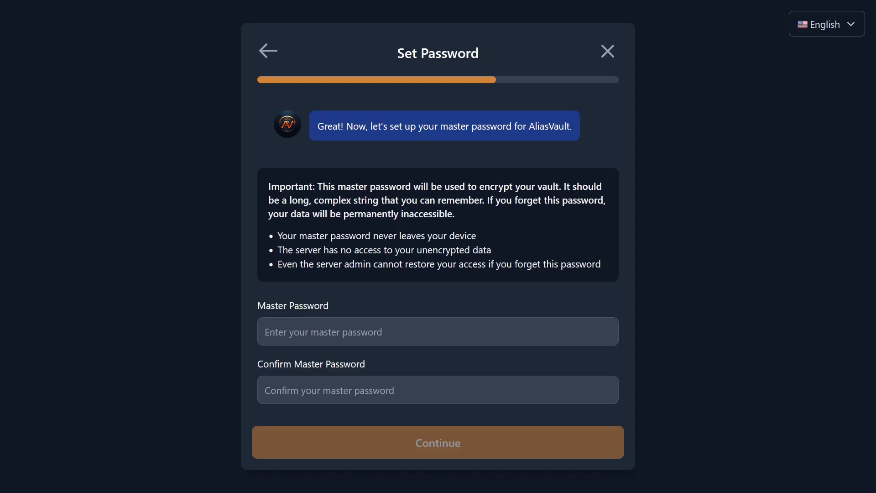
Paste the generated password into both Master Password and its confirmation field.
{"action": "left_click", "coordinate": [362, 329]}
{"action": "key", "text": "ctrl+v"}
{"action": "left_click", "coordinate": [350, 386]}
{"action": "key", "text": "ctrl+v"}
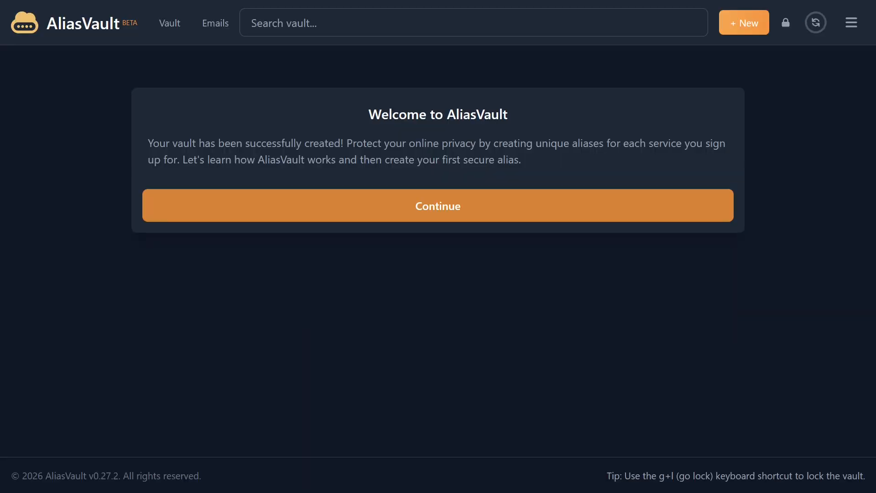
Step through the welcome and tips screens and finish onboarding to the empty vault.
{"action": "left_click", "coordinate": [315, 215]}
{"action": "left_click", "coordinate": [254, 303]}
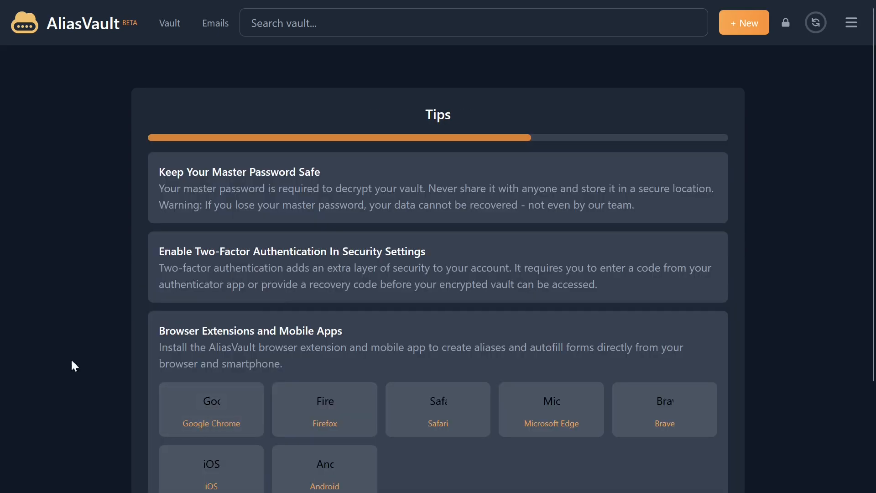
{"action": "scroll", "coordinate": [35, 306], "scroll_direction": "down", "scroll_amount": 3}
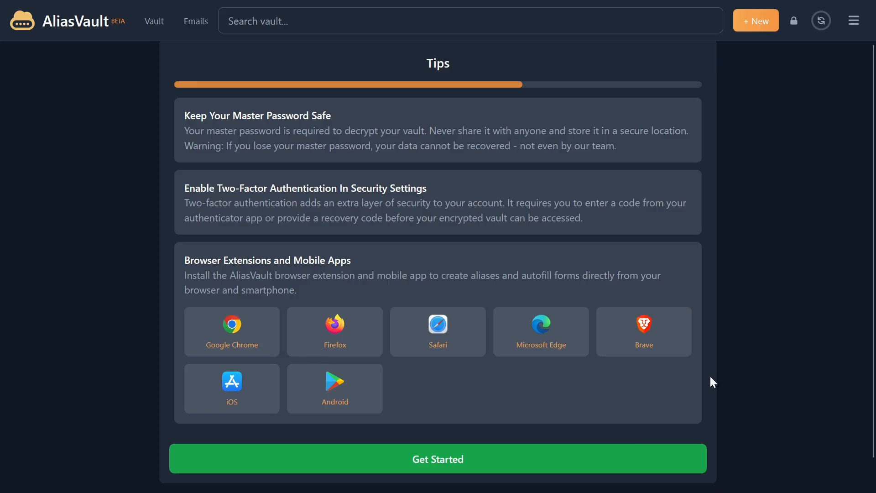
{"action": "left_click", "coordinate": [508, 465]}
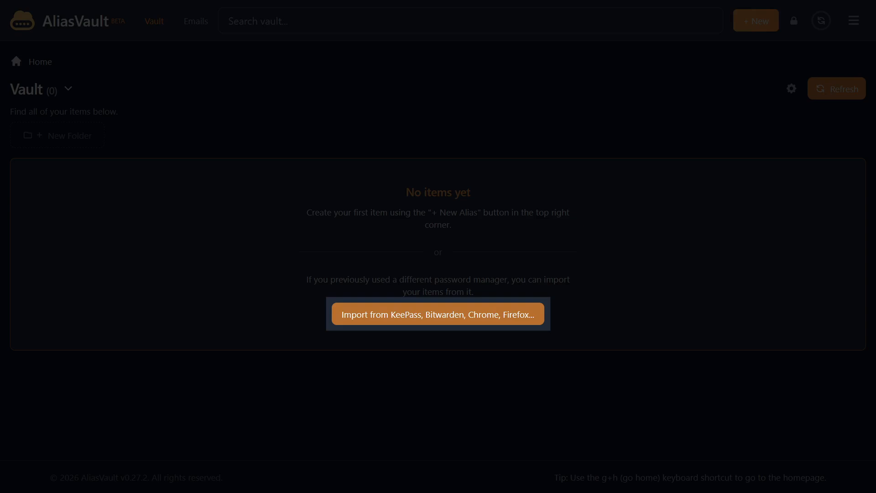
{"action": "left_click", "coordinate": [377, 317]}
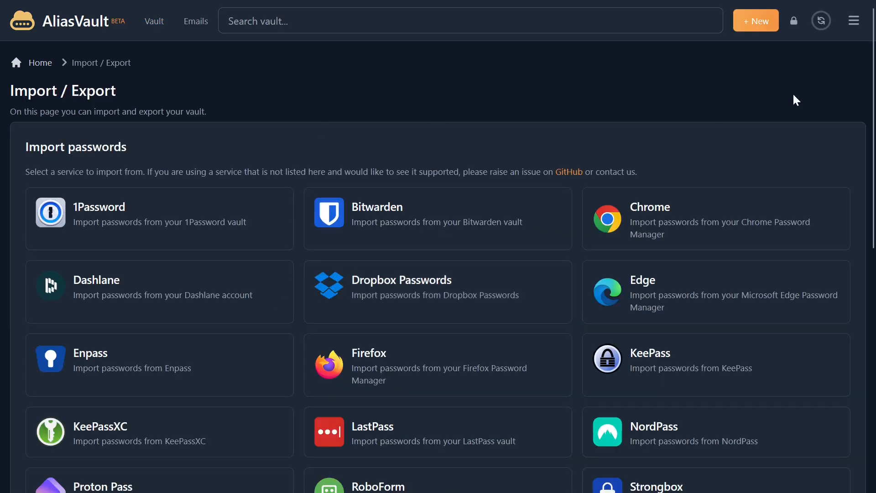
{"action": "scroll", "coordinate": [870, 87], "scroll_direction": "down", "scroll_amount": 2}
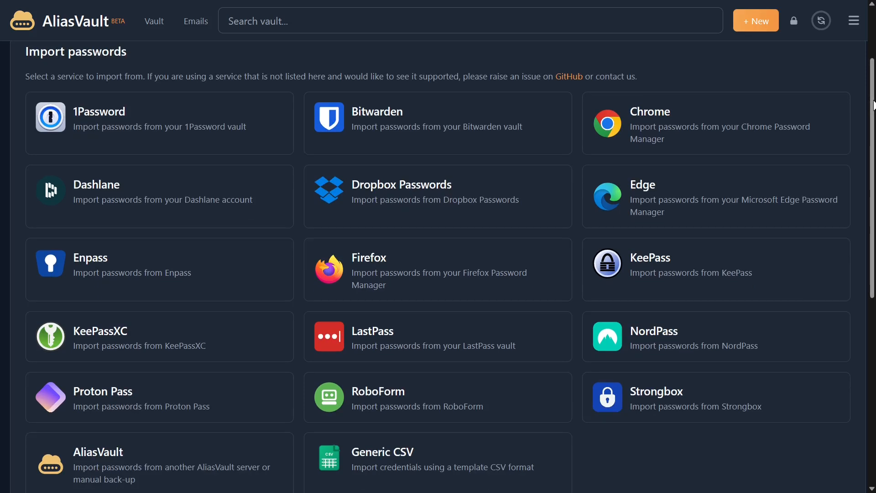
{"action": "left_click_drag", "start_coordinate": [873, 106], "coordinate": [860, 311]}
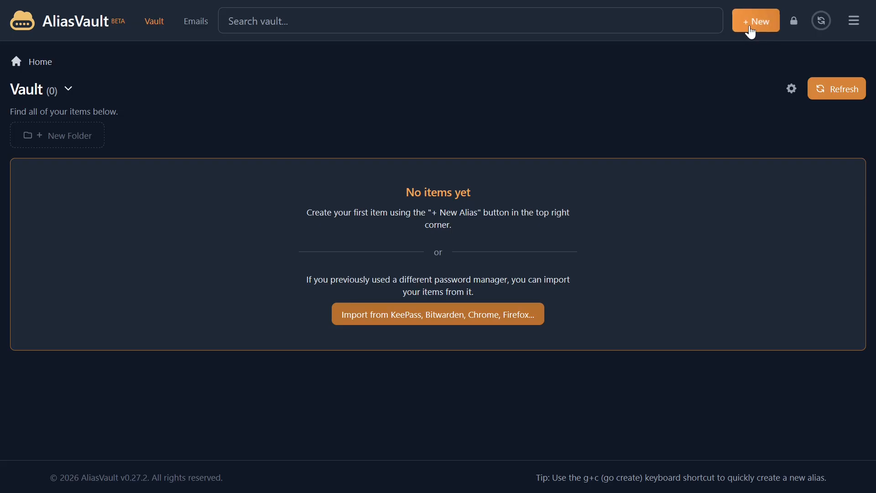
{"action": "left_click", "coordinate": [752, 25]}
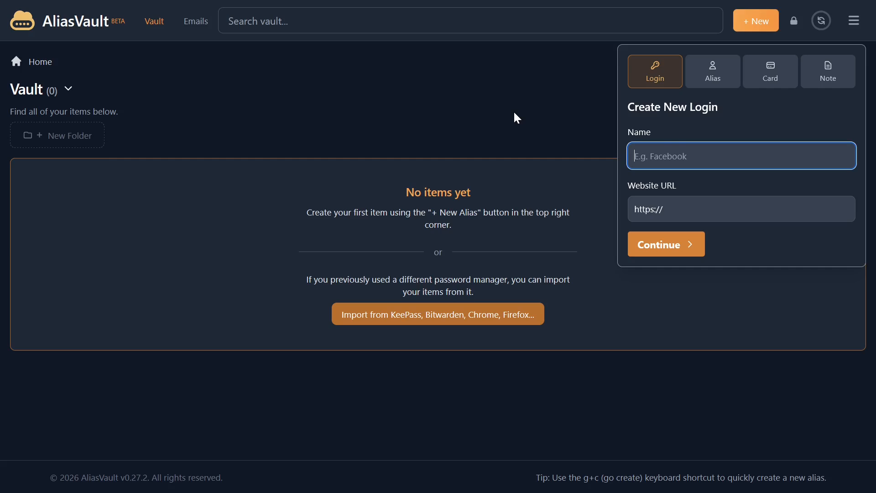
{"action": "type", "text": "Google"}
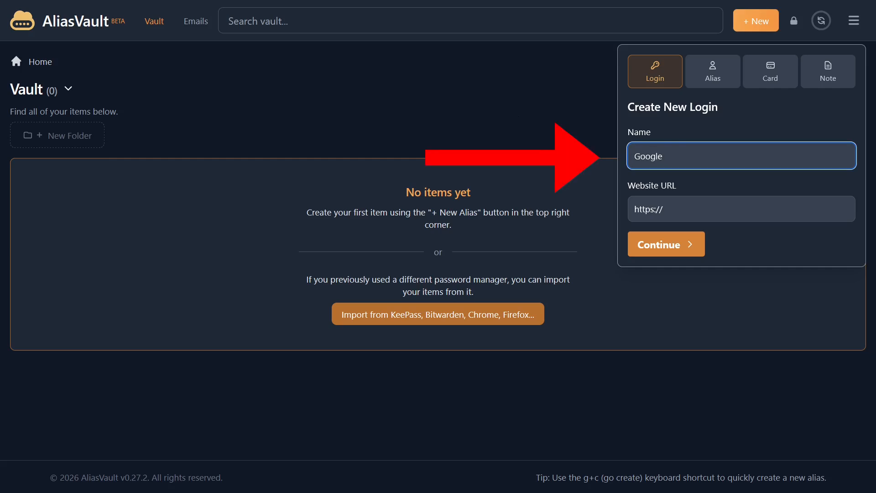
{"action": "left_click", "coordinate": [663, 208]}
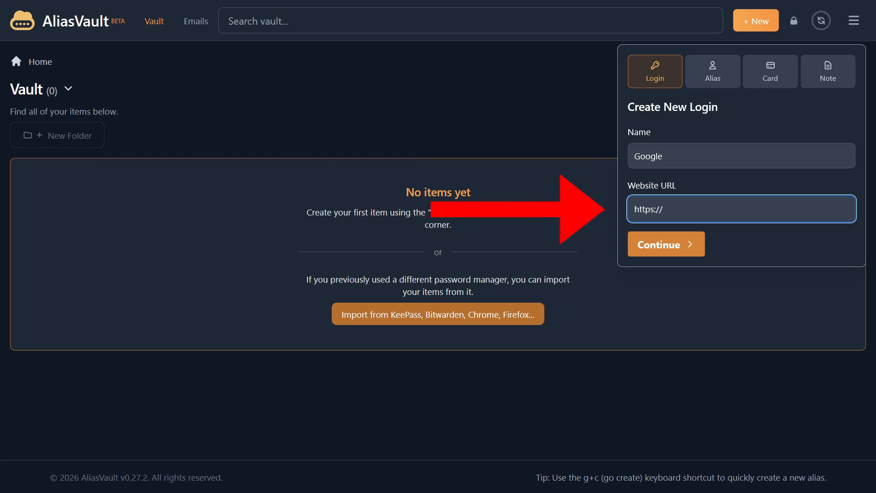
{"action": "type", "text": "www.goog"}
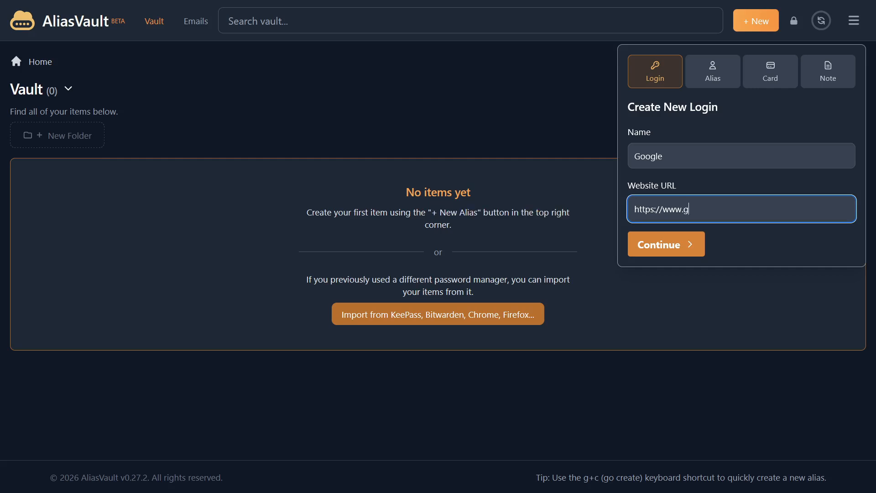
{"action": "type", "text": "le.com"}
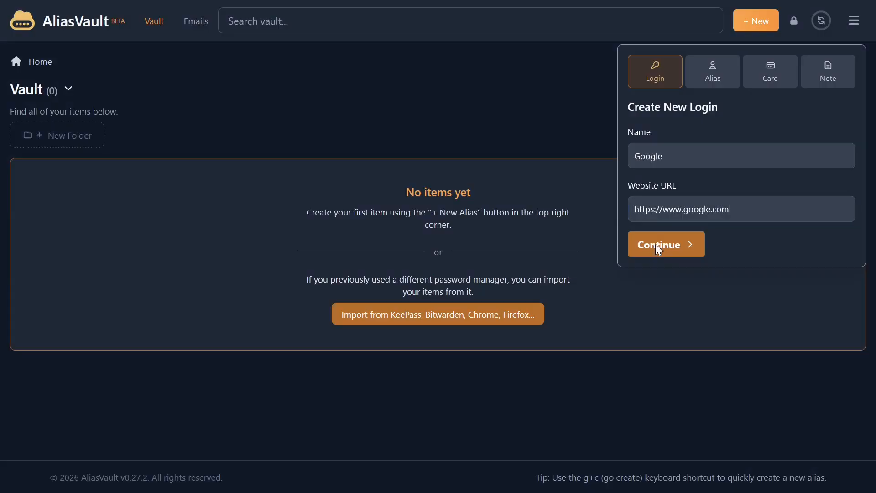
On the full Google login form, enter the account email as username and paste a password.
{"action": "left_click", "coordinate": [655, 243]}
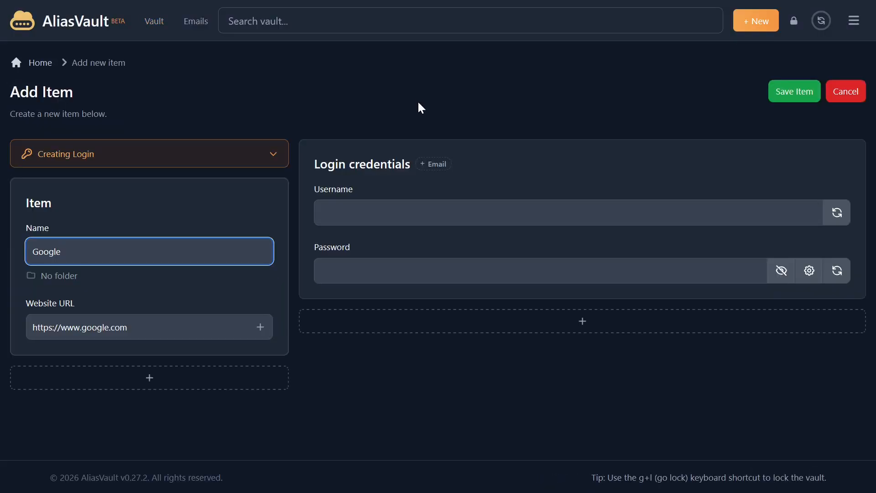
{"action": "left_click", "coordinate": [417, 212]}
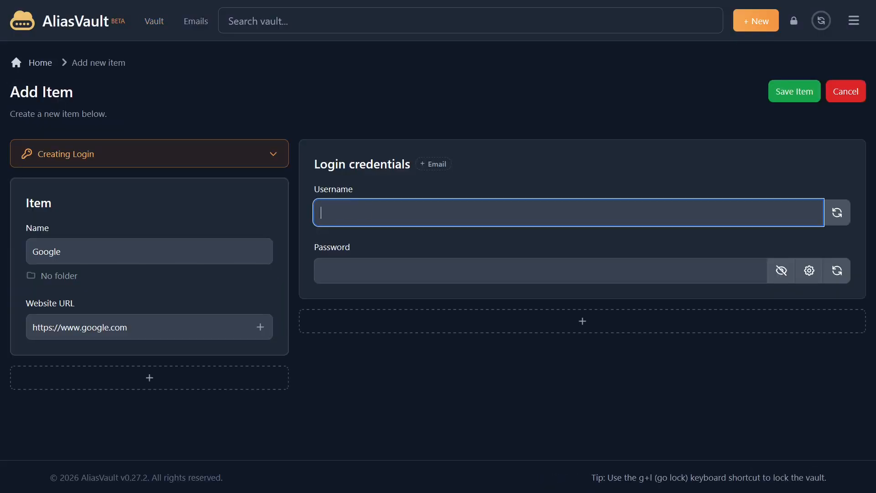
{"action": "key", "text": "Tab"}
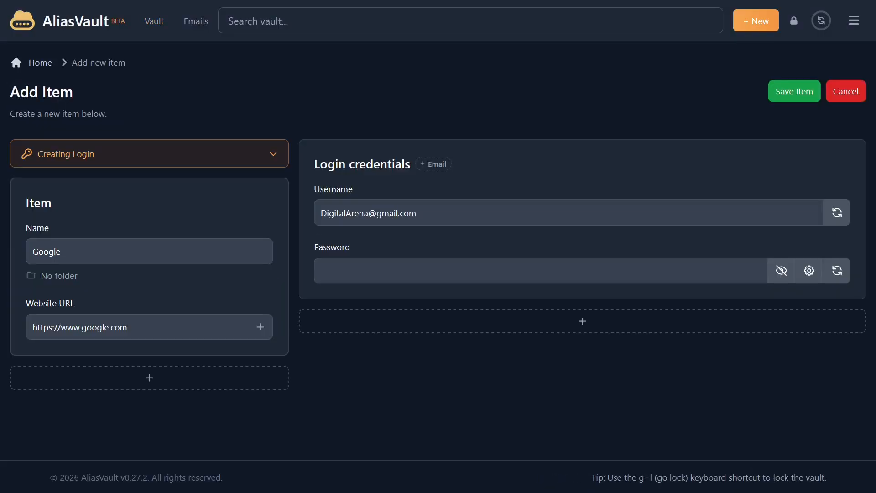
{"action": "left_click", "coordinate": [366, 269]}
{"action": "key", "text": "ctrl+v"}
{"action": "left_click", "coordinate": [387, 404]}
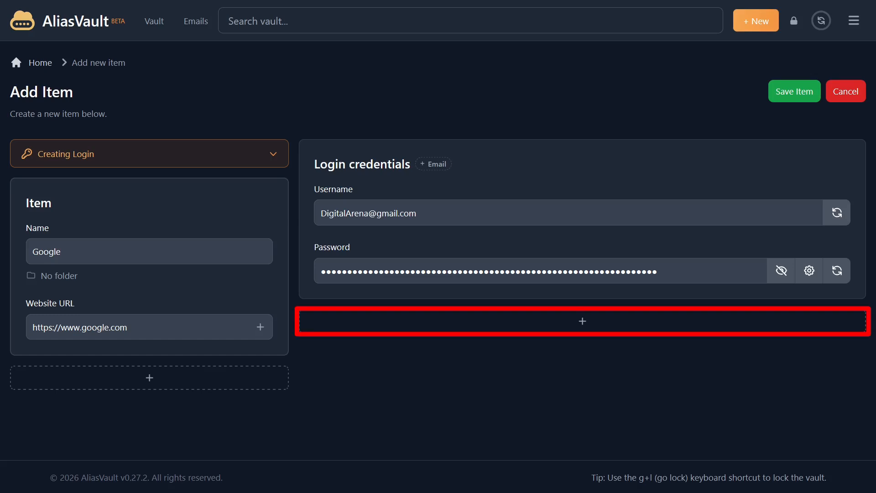
Add a Phone-type custom field and enter the phone number in it.
{"action": "left_click", "coordinate": [598, 324]}
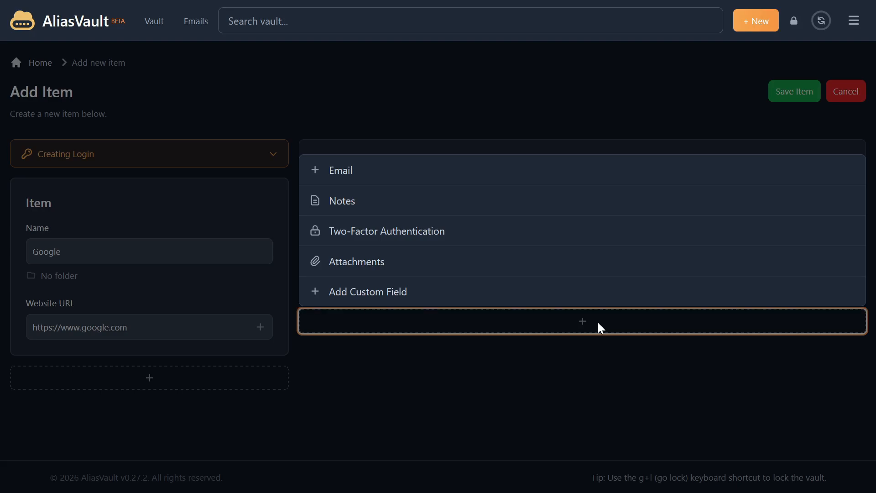
{"action": "left_click", "coordinate": [531, 294]}
{"action": "left_click", "coordinate": [554, 273]}
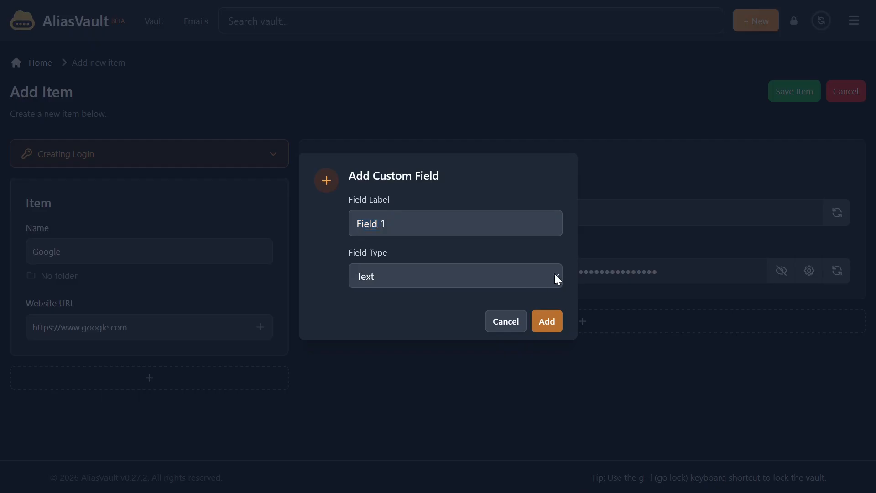
{"action": "left_click", "coordinate": [547, 315]}
{"action": "left_click", "coordinate": [547, 321]}
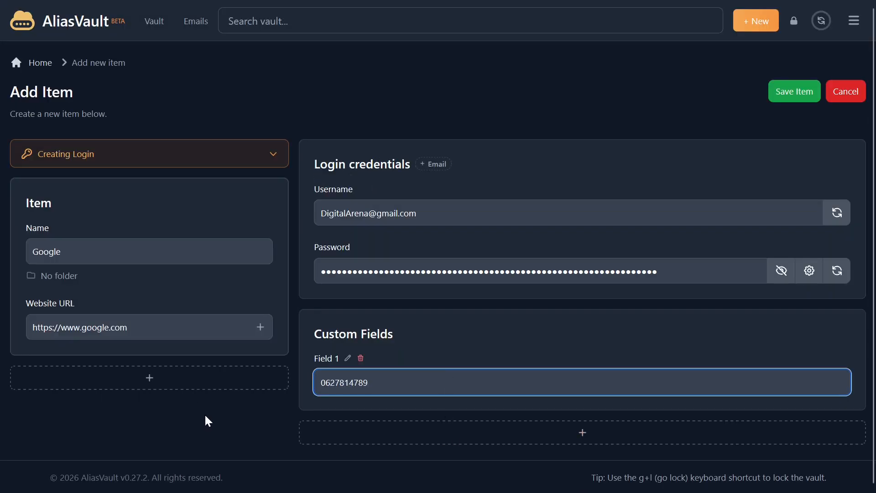
Add 2FA, Notes and Attachments sections, then save the Google login item.
{"action": "left_click", "coordinate": [593, 431]}
{"action": "left_click", "coordinate": [414, 338]}
{"action": "left_click", "coordinate": [583, 169]}
{"action": "left_click", "coordinate": [405, 81]}
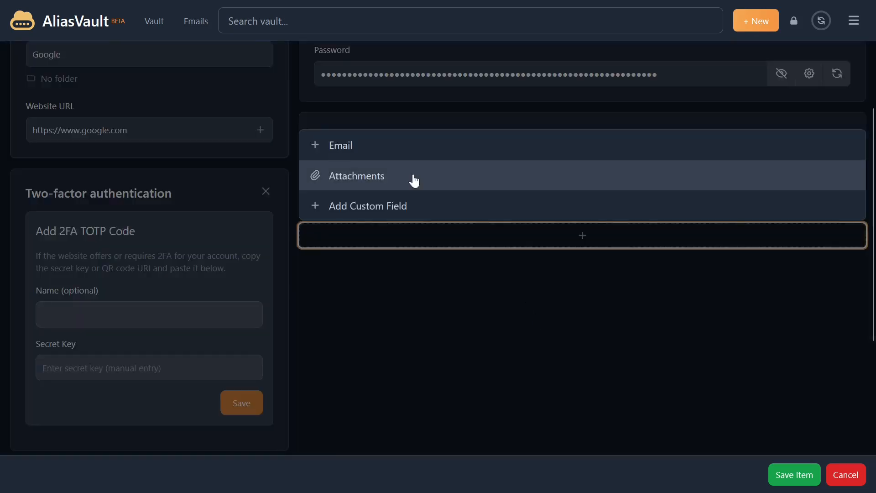
{"action": "left_click", "coordinate": [412, 179]}
{"action": "scroll", "coordinate": [583, 382], "scroll_direction": "up", "scroll_amount": 10}
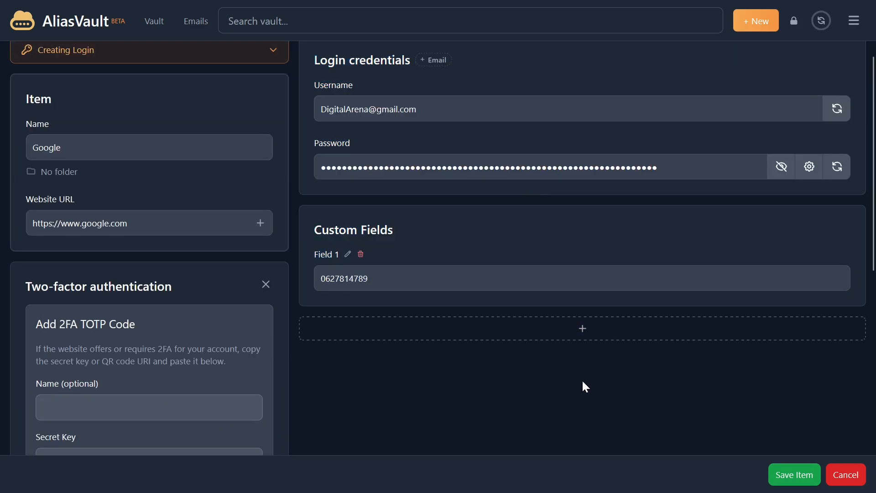
{"action": "scroll", "coordinate": [582, 380], "scroll_direction": "up", "scroll_amount": 2}
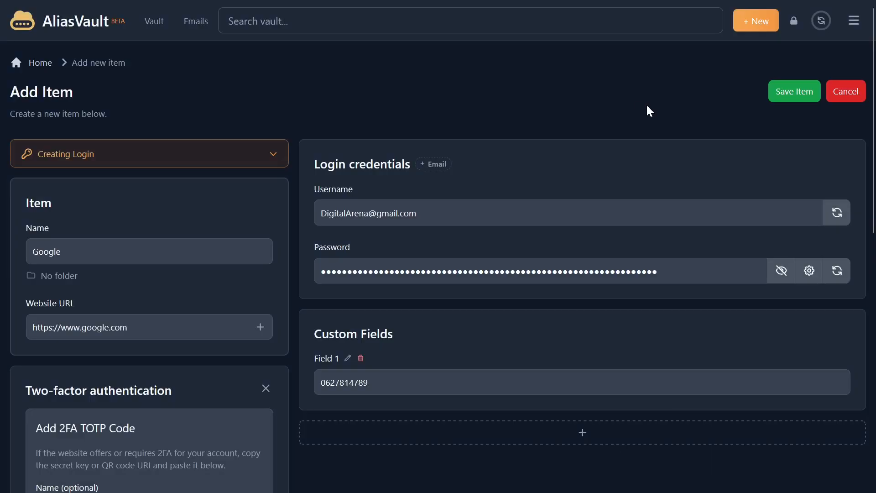
{"action": "left_click", "coordinate": [776, 97]}
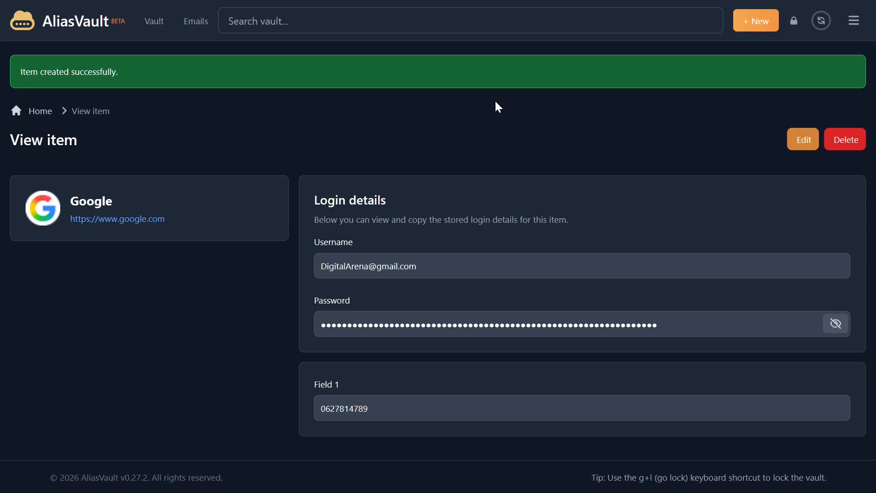
{"action": "left_click", "coordinate": [153, 22]}
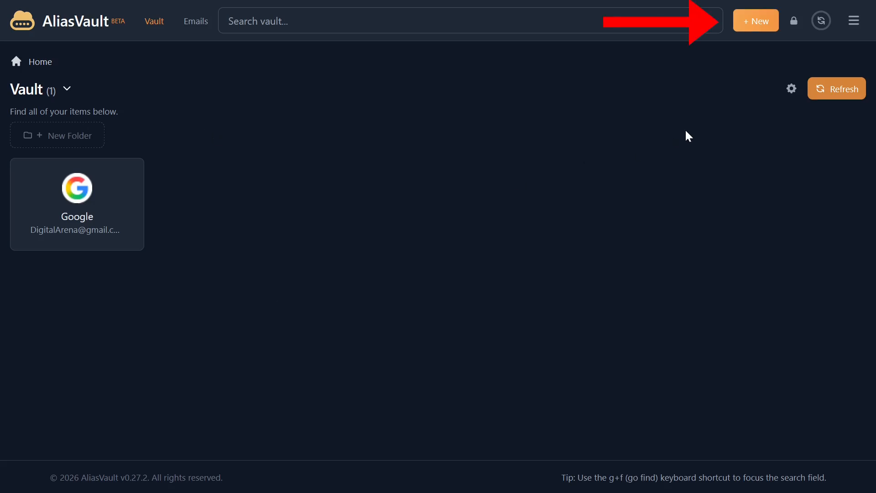
{"action": "left_click", "coordinate": [758, 28]}
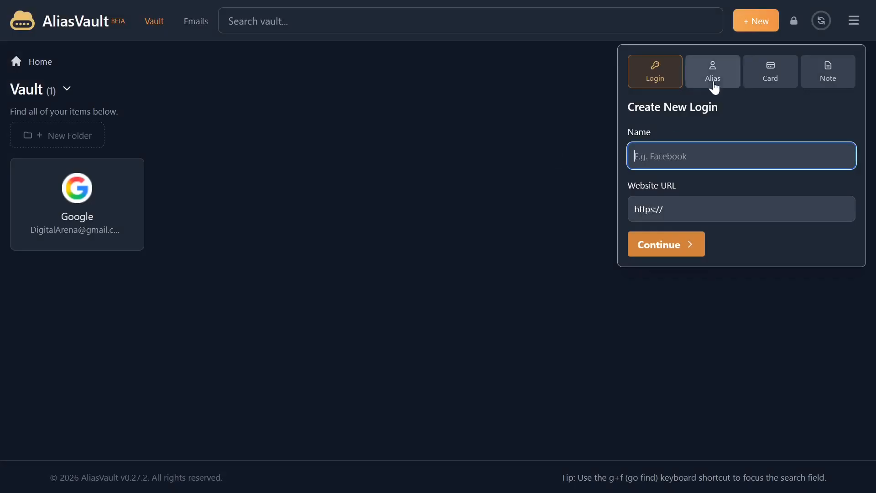
{"action": "left_click", "coordinate": [713, 84]}
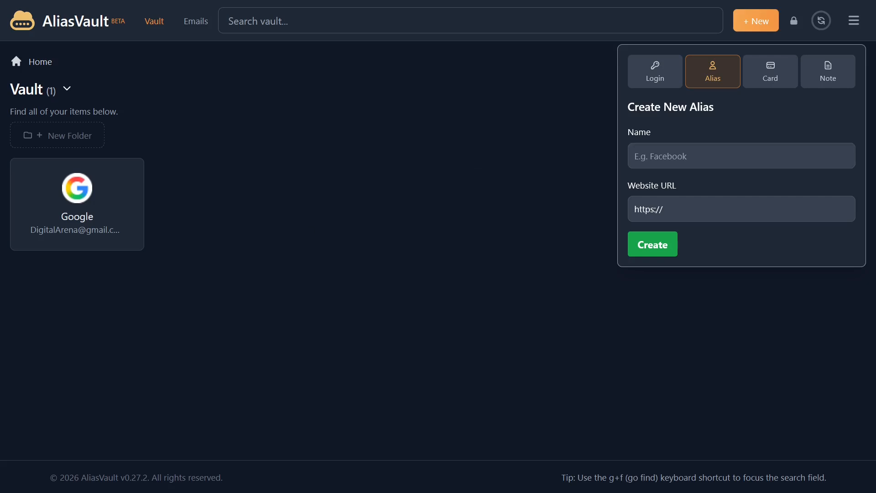
{"action": "left_click", "coordinate": [684, 157]}
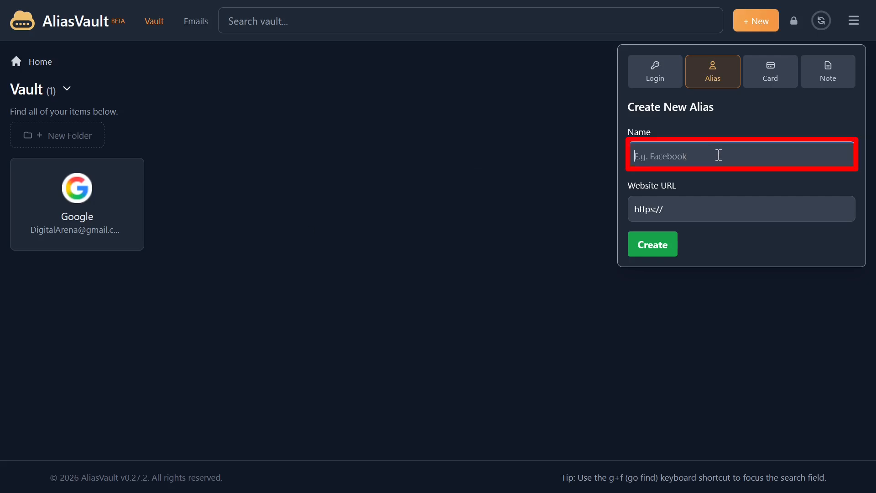
{"action": "type", "text": "Qwen AI"}
{"action": "triple_click", "coordinate": [715, 203]}
{"action": "type", "text": "https://chat.qwen.ai/"}
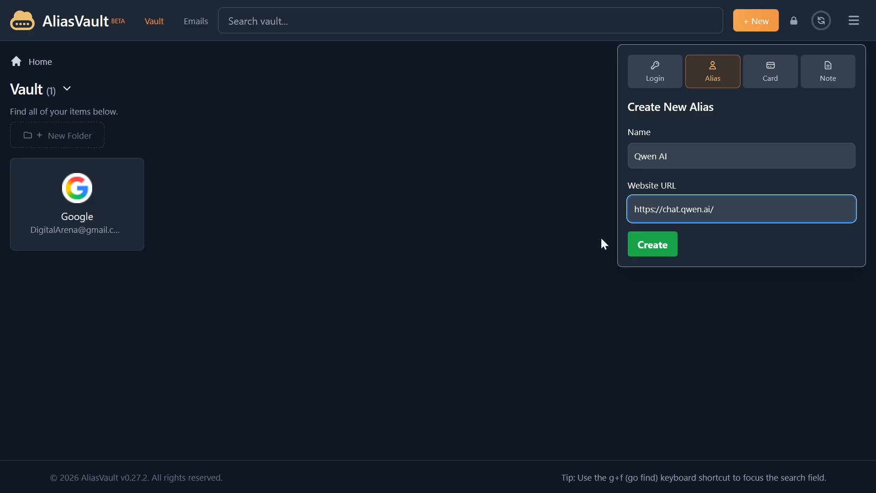
{"action": "left_click", "coordinate": [654, 244]}
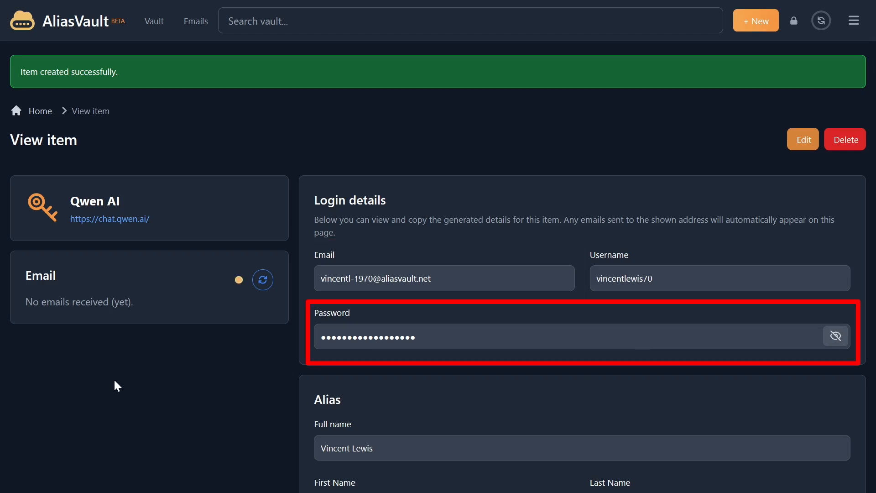
{"action": "scroll", "coordinate": [113, 379], "scroll_direction": "down", "scroll_amount": 3}
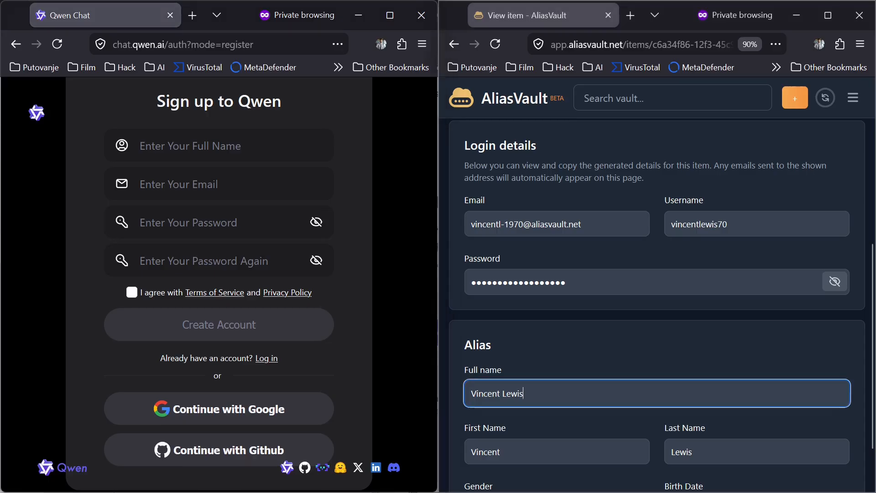
Copy the alias's full name and email into Qwen's sign-up form.
{"action": "left_click", "coordinate": [497, 394]}
{"action": "key", "text": "alt+Tab"}
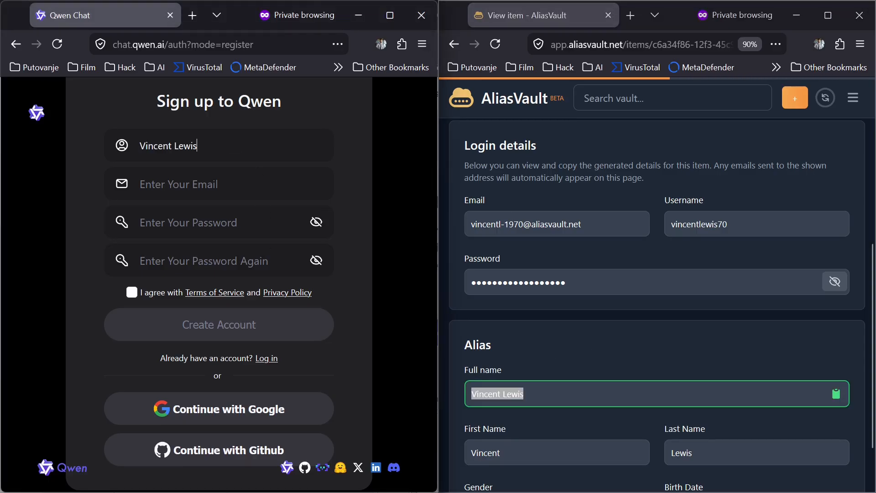
{"action": "left_click", "coordinate": [635, 227]}
{"action": "left_click", "coordinate": [205, 184]}
{"action": "key", "text": "ctrl+v"}
Paste the alias password into both Qwen password fields, accept the terms and create the account.
{"action": "left_click", "coordinate": [648, 281]}
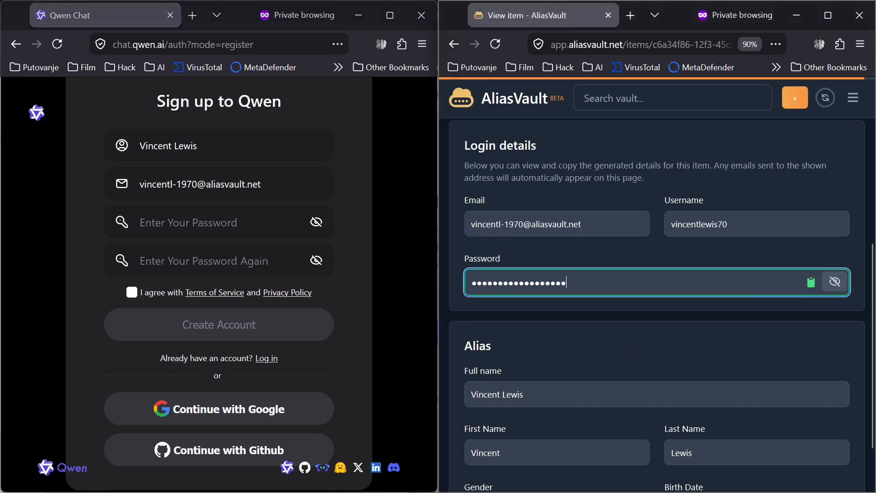
{"action": "key", "text": "alt+Tab"}
{"action": "key", "text": "Tab"}
{"action": "key", "text": "ctrl+v"}
{"action": "key", "text": "Tab"}
{"action": "key", "text": "ctrl+v"}
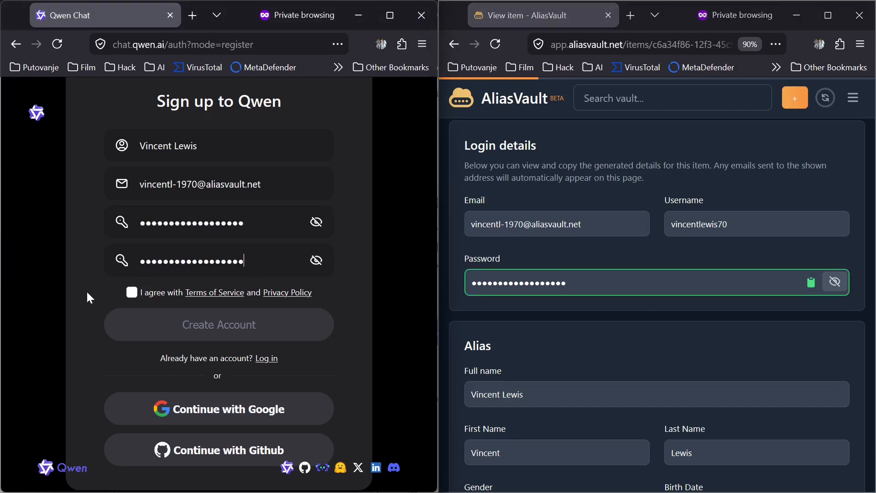
{"action": "left_click", "coordinate": [131, 294]}
{"action": "left_click", "coordinate": [179, 335]}
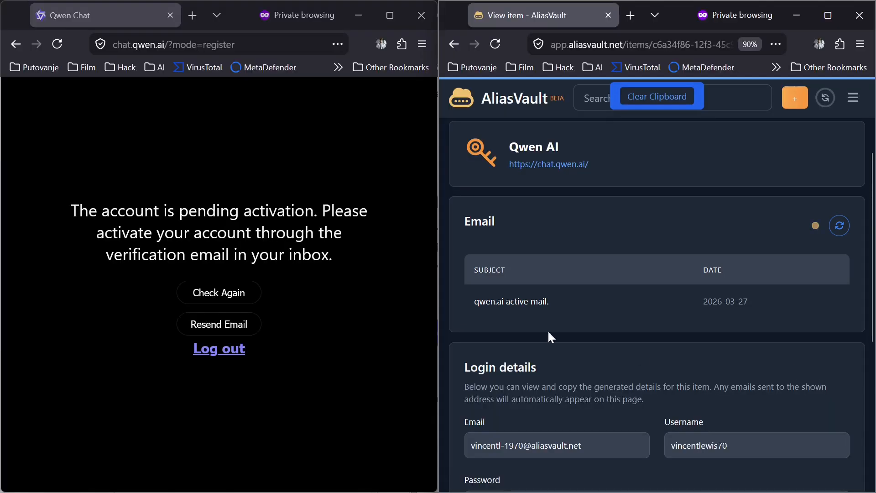
Open the Qwen activation email and load its copied activation link in the browser.
{"action": "left_click", "coordinate": [524, 313]}
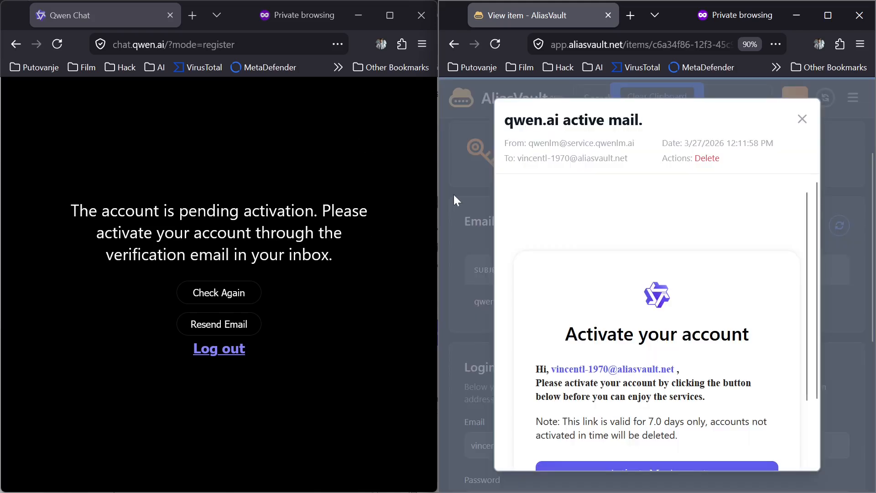
{"action": "scroll", "coordinate": [533, 199], "scroll_direction": "down", "scroll_amount": 2}
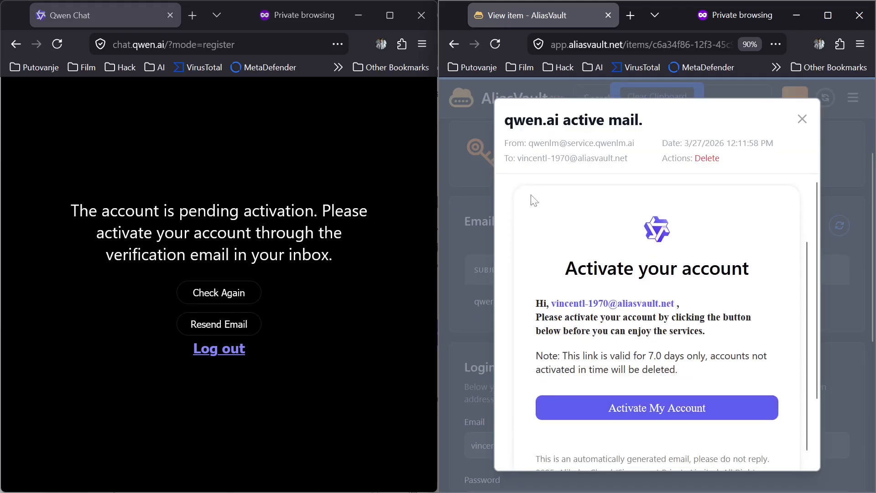
{"action": "right_click", "coordinate": [617, 411]}
{"action": "left_click", "coordinate": [644, 291]}
{"action": "key", "text": "ctrl+l"}
{"action": "key", "text": "ctrl+v"}
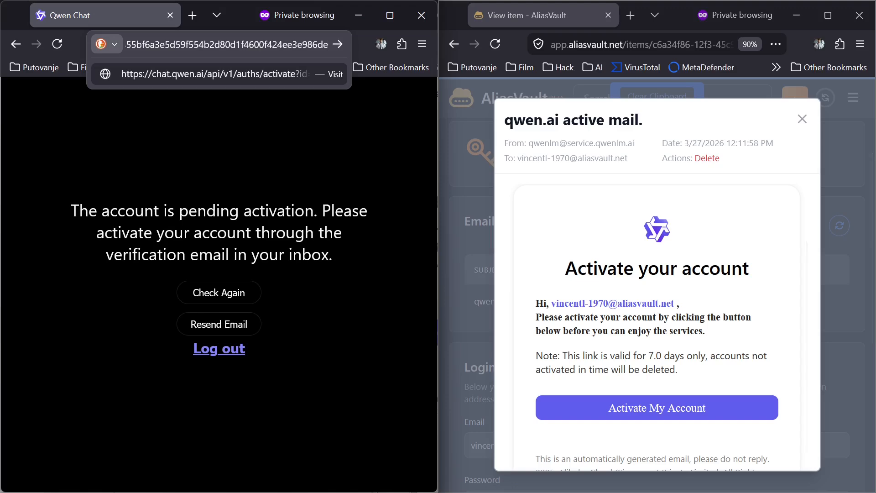
{"action": "key", "text": "Return"}
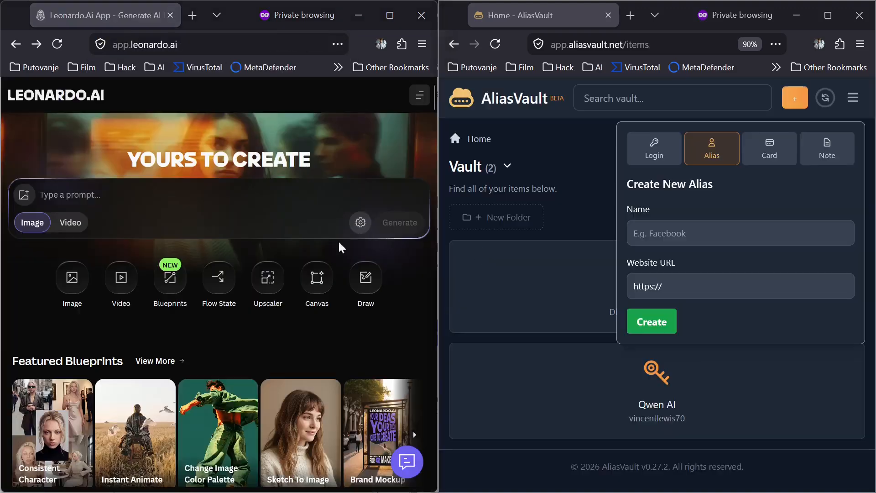
Create an alias named 'Leonardo' with the pasted Leonardo site address.
{"action": "type", "text": "Leonardo"}
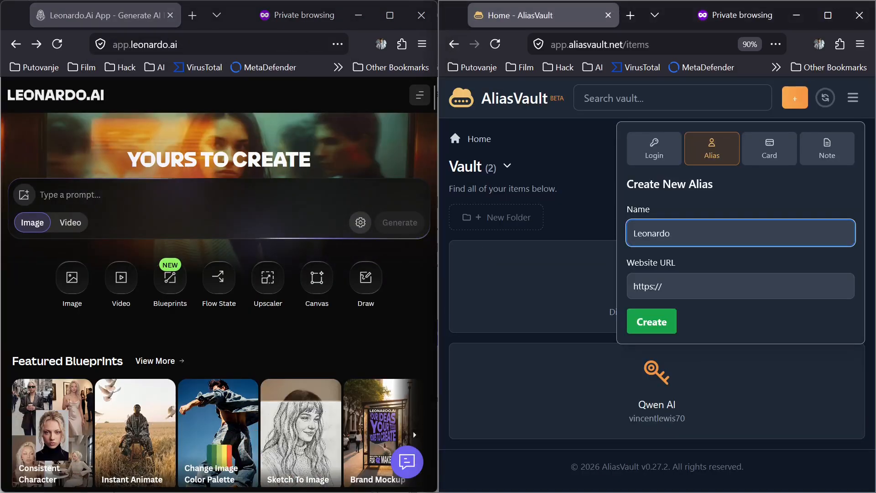
{"action": "left_click", "coordinate": [740, 286]}
{"action": "key", "text": "ctrl+v"}
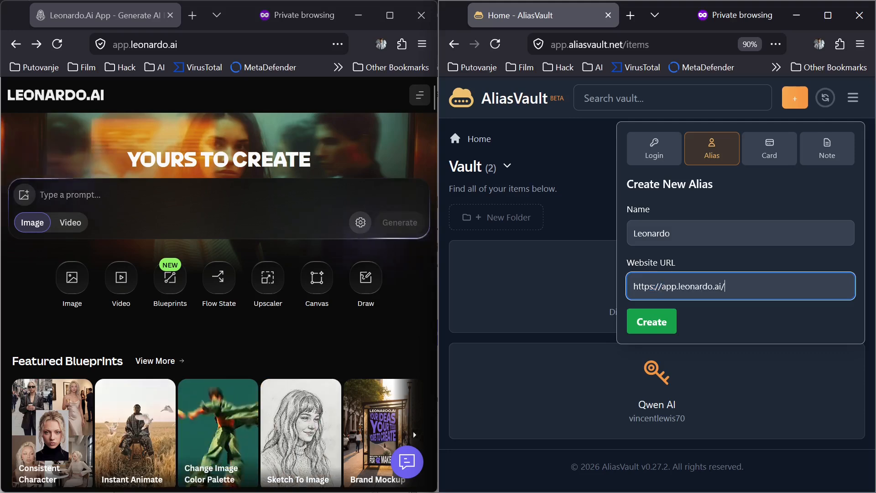
{"action": "key", "text": "Return"}
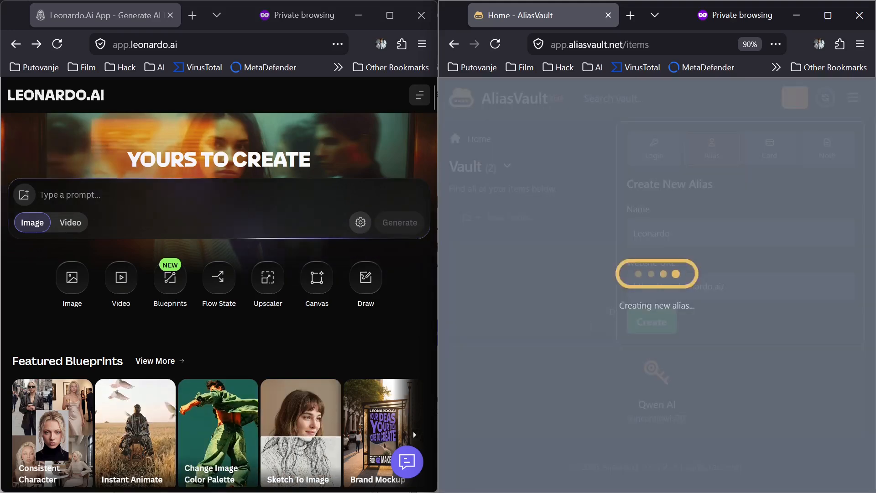
{"action": "scroll", "coordinate": [653, 231], "scroll_direction": "down", "scroll_amount": 8}
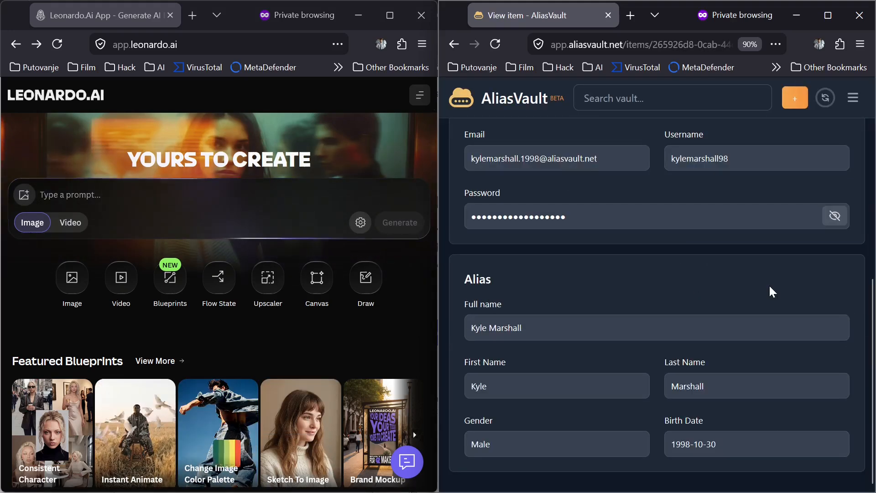
{"action": "left_click", "coordinate": [418, 93]}
{"action": "left_click", "coordinate": [108, 167]}
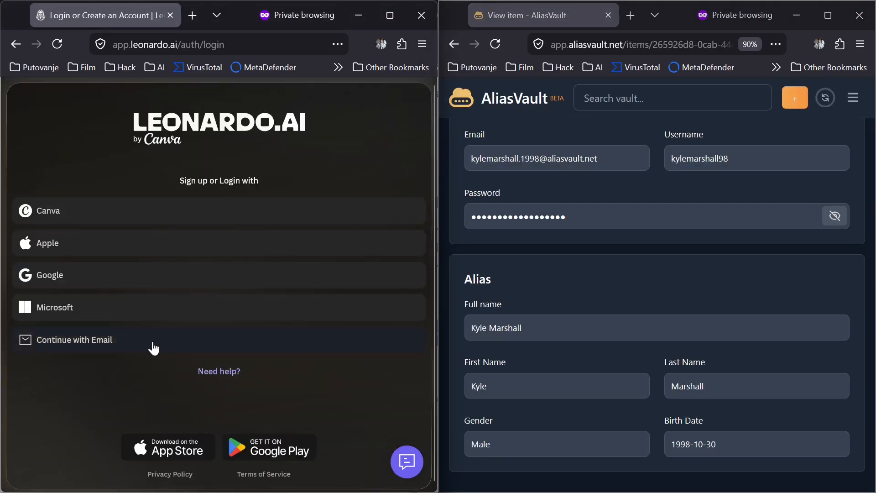
{"action": "left_click", "coordinate": [78, 338]}
{"action": "left_click", "coordinate": [556, 158]}
{"action": "left_click", "coordinate": [181, 336]}
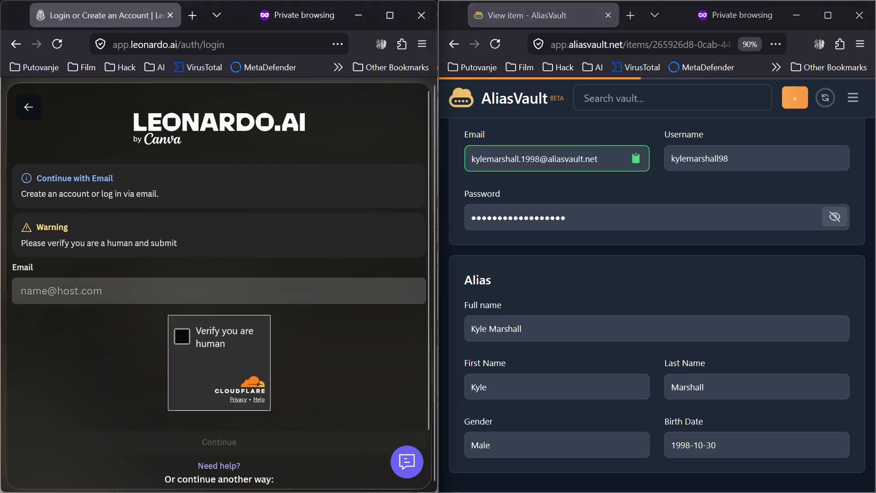
{"action": "left_click", "coordinate": [634, 160]}
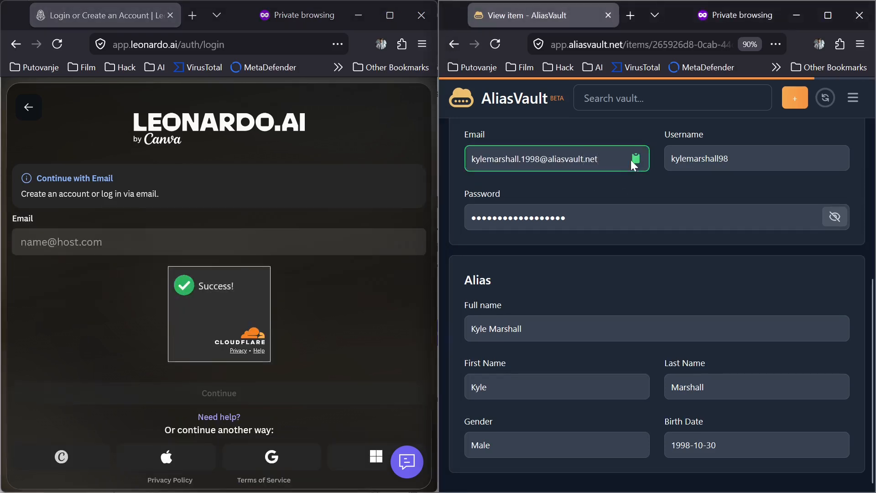
{"action": "left_click", "coordinate": [43, 242]}
{"action": "key", "text": "ctrl+v"}
{"action": "key", "text": "Return"}
Paste the Leonardo item's stored password into both password fields and create the account.
{"action": "left_click", "coordinate": [810, 218]}
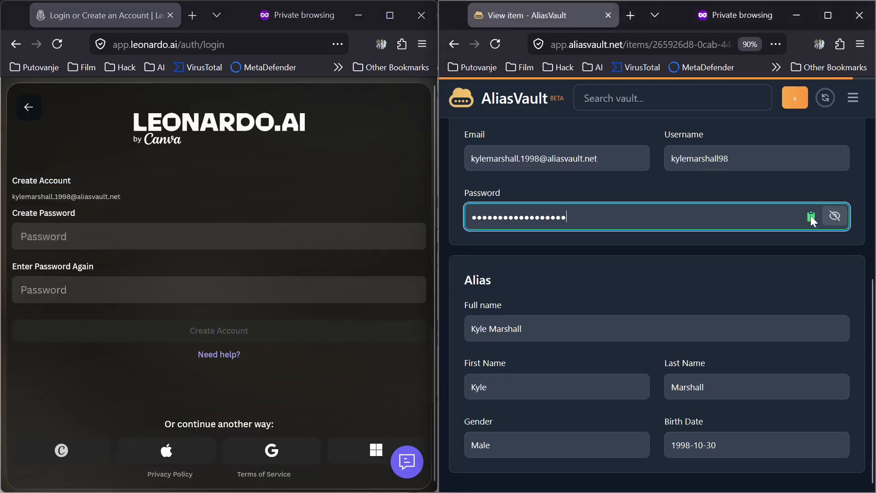
{"action": "left_click", "coordinate": [180, 327]}
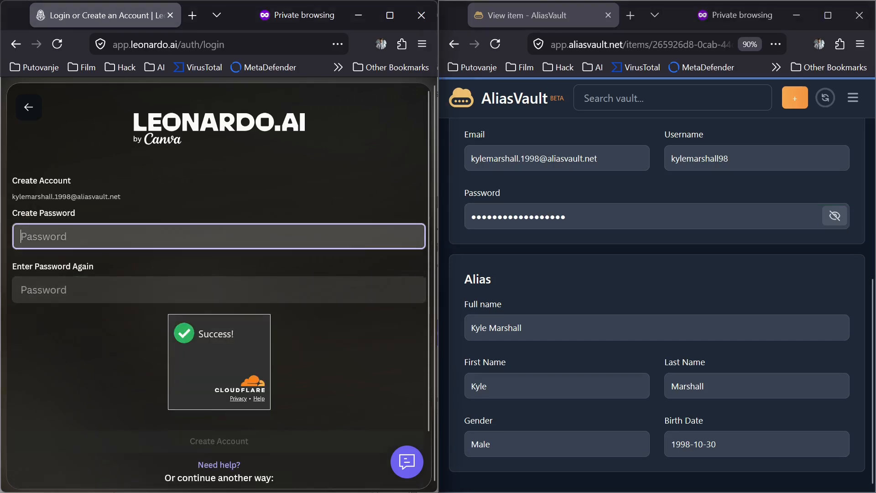
{"action": "left_click", "coordinate": [811, 219]}
{"action": "left_click", "coordinate": [184, 237]}
{"action": "key", "text": "ctrl+v"}
{"action": "left_click", "coordinate": [269, 290]}
{"action": "key", "text": "ctrl+v"}
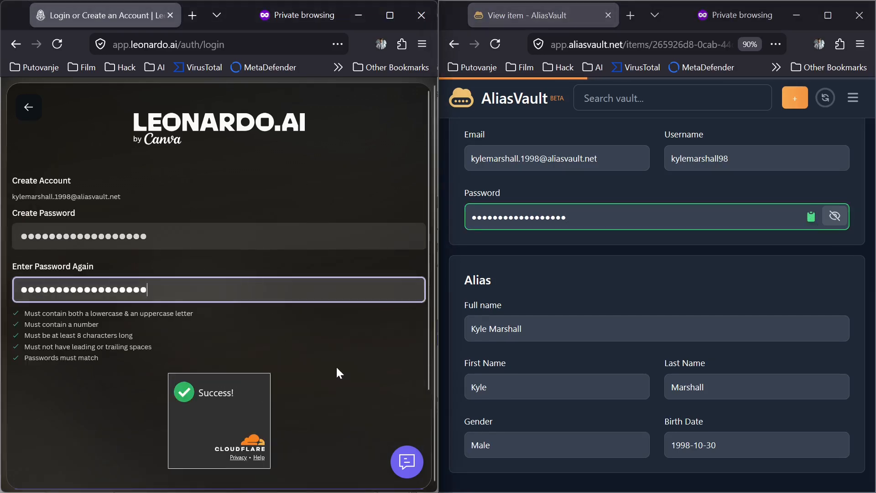
{"action": "scroll", "coordinate": [336, 366], "scroll_direction": "down", "scroll_amount": 3}
{"action": "left_click", "coordinate": [297, 388]}
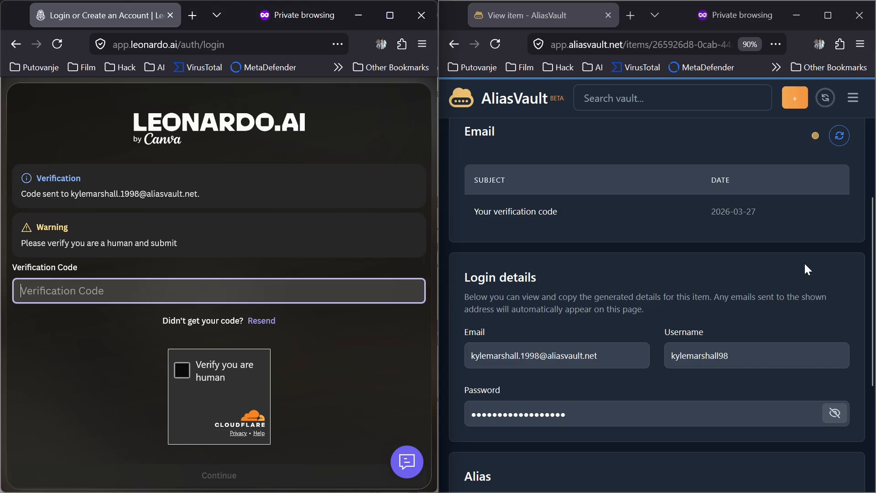
Copy the verification code from the inbox email into Leonardo, submit it and accept the Getting Started consent.
{"action": "left_click", "coordinate": [576, 210]}
{"action": "double_click", "coordinate": [630, 194]}
{"action": "right_click", "coordinate": [638, 196]}
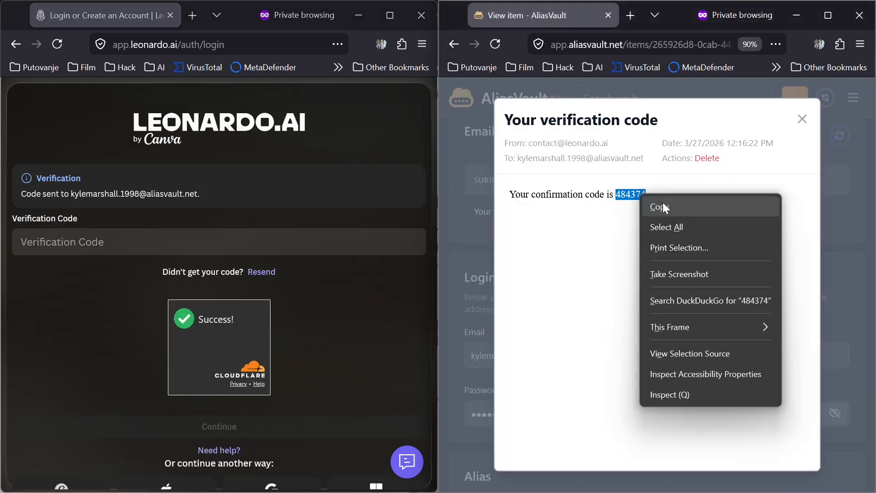
{"action": "left_click", "coordinate": [657, 204]}
{"action": "left_click", "coordinate": [62, 241]}
{"action": "key", "text": "ctrl+v"}
{"action": "key", "text": "Return"}
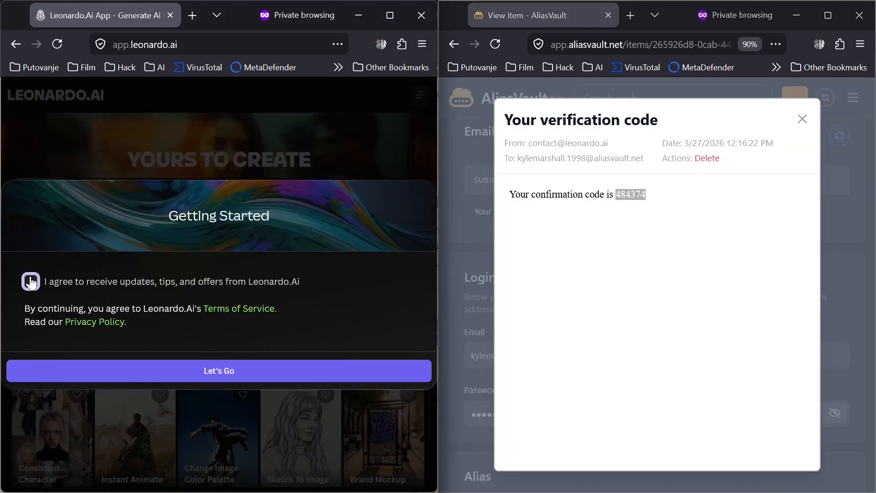
{"action": "left_click", "coordinate": [31, 282]}
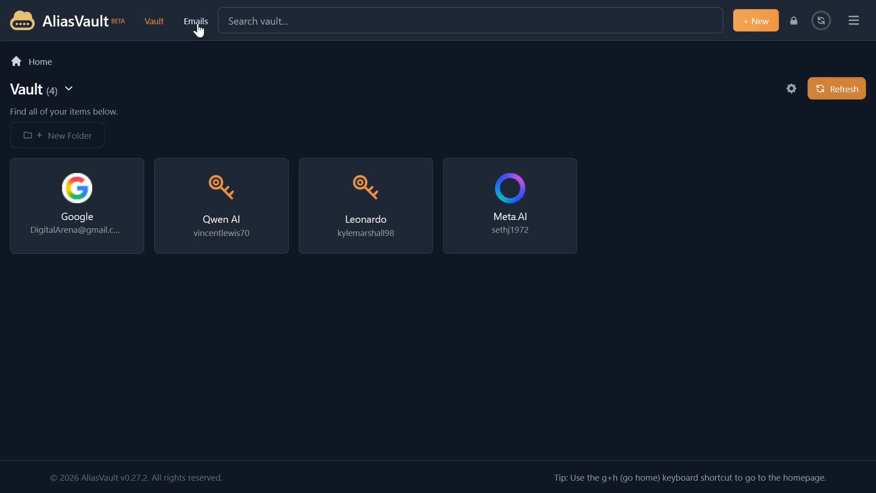
Delete the Qwen activation email from the alias inbox, then start a new vault item.
{"action": "left_click", "coordinate": [195, 22]}
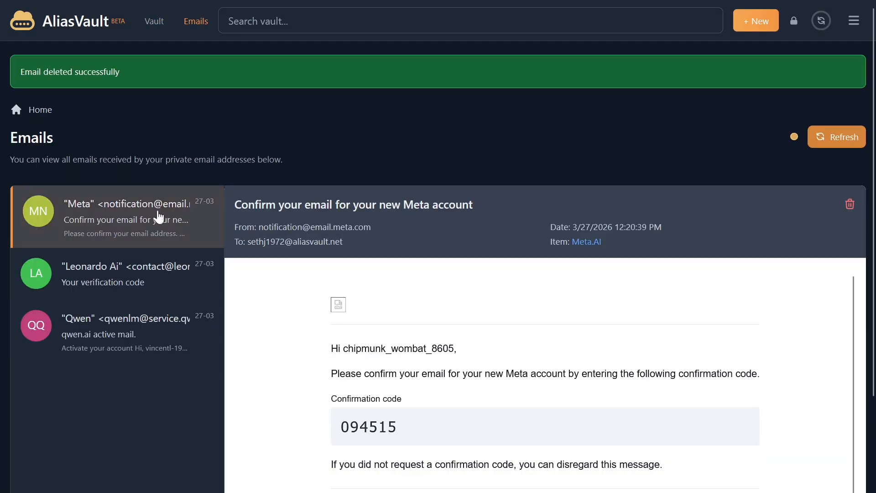
{"action": "left_click", "coordinate": [113, 271]}
{"action": "left_click", "coordinate": [102, 356]}
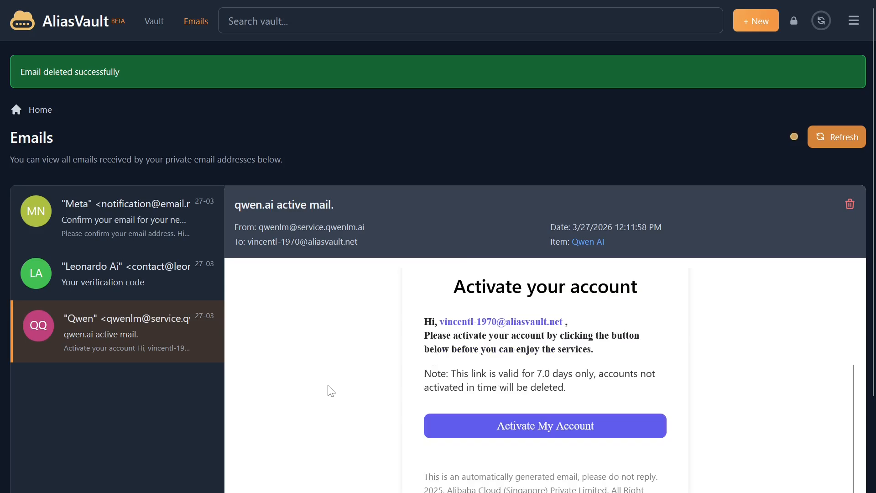
{"action": "left_click", "coordinate": [850, 206]}
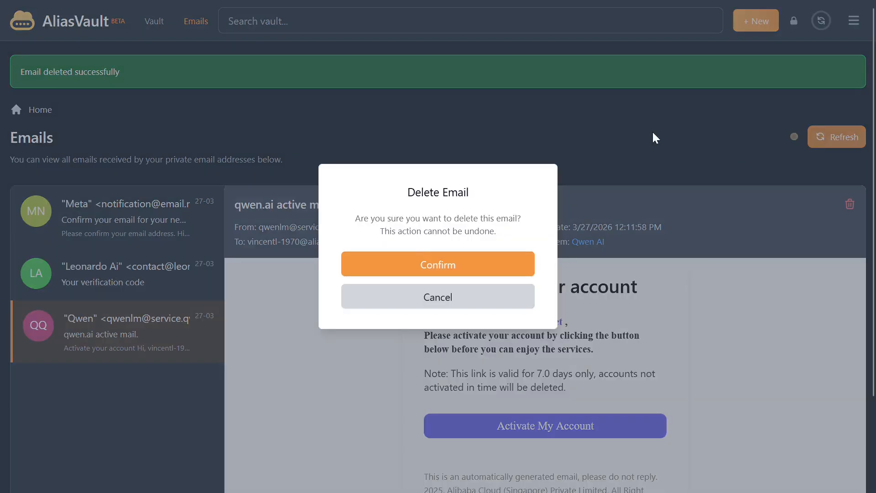
{"action": "left_click", "coordinate": [459, 267]}
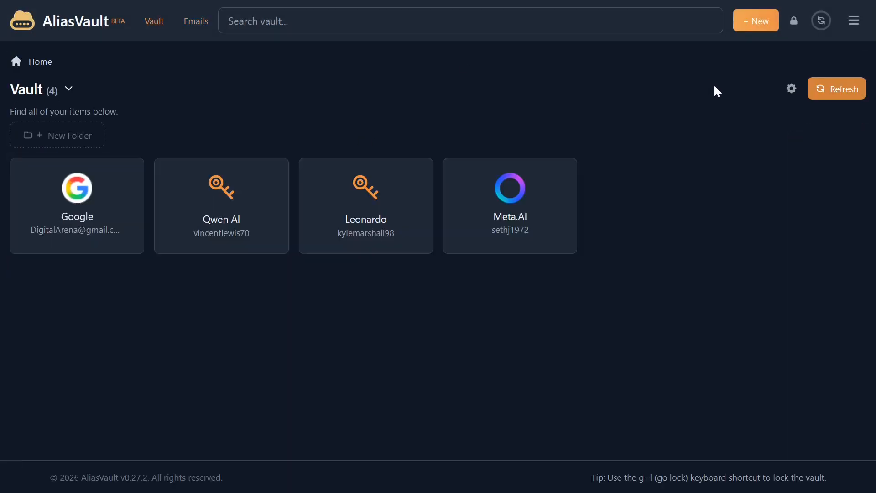
{"action": "left_click", "coordinate": [753, 23]}
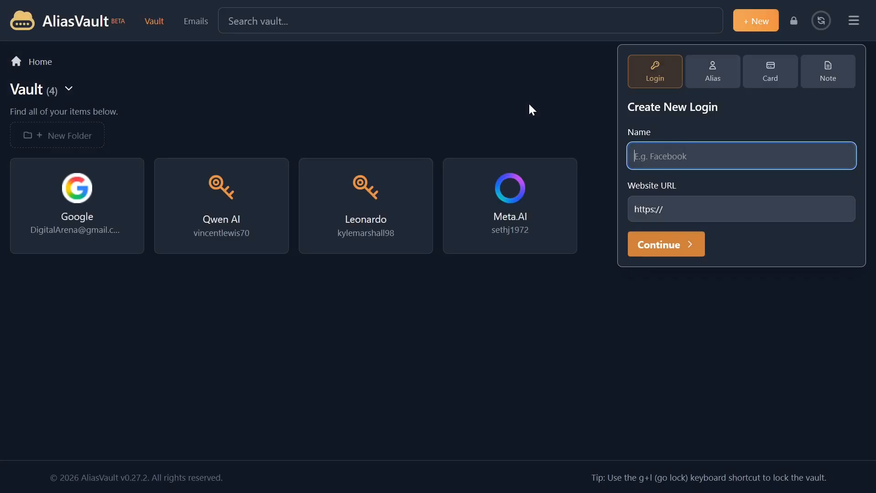
Create a credit card item named Visa and save it.
{"action": "left_click", "coordinate": [770, 72]}
{"action": "type", "text": "Visa"}
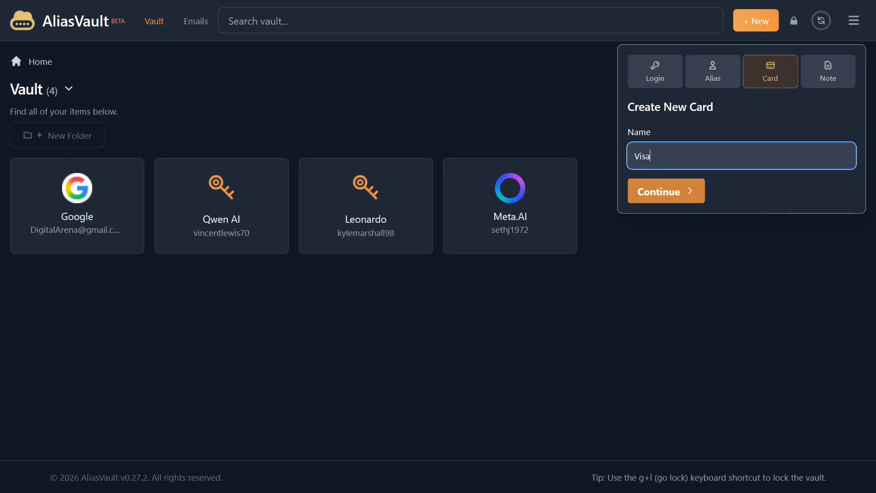
{"action": "key", "text": "Return"}
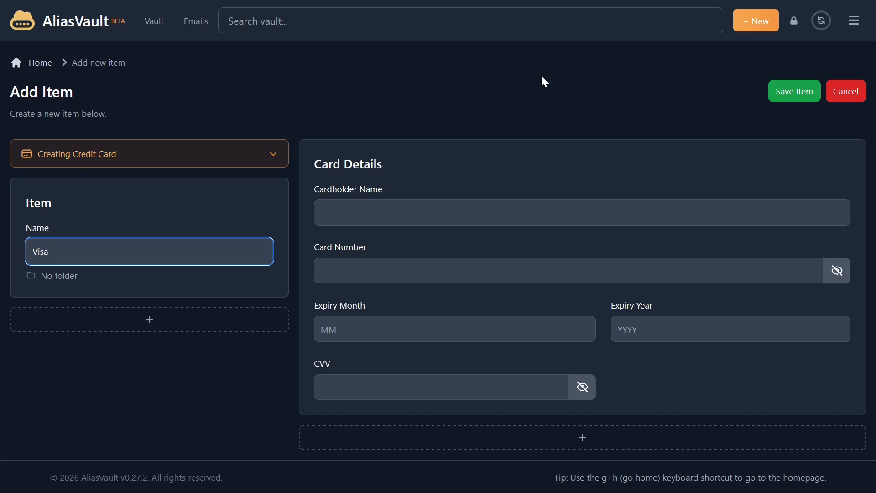
{"action": "key", "text": "Return"}
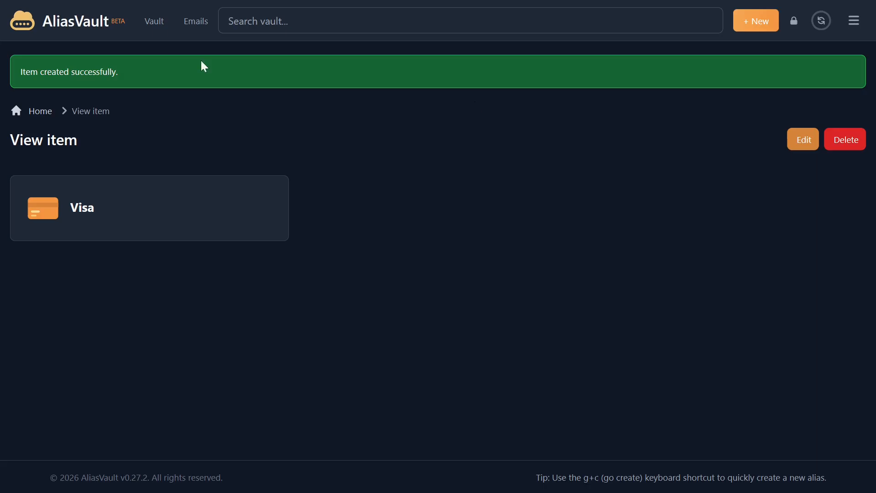
{"action": "left_click", "coordinate": [155, 22]}
Create a secure note named VaultNote with the pasted AliasVault description and save it.
{"action": "key", "text": "g"}
{"action": "key", "text": "c"}
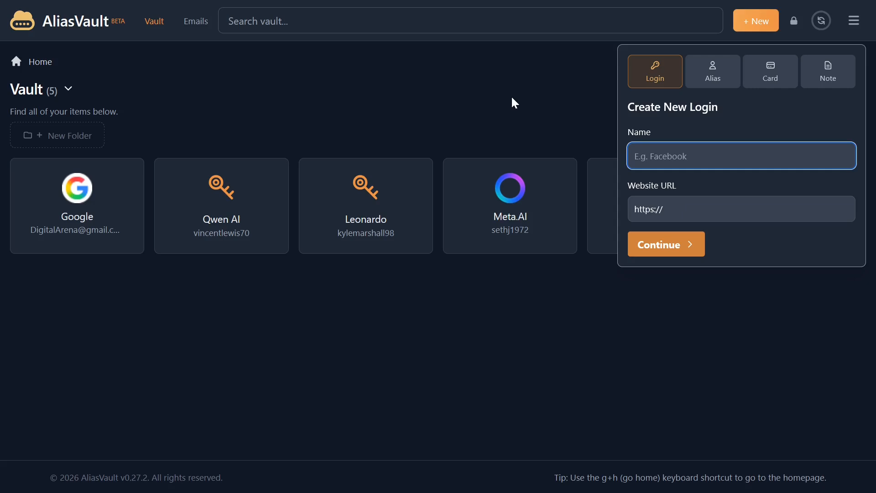
{"action": "left_click", "coordinate": [828, 79]}
{"action": "type", "text": "VaultNote"}
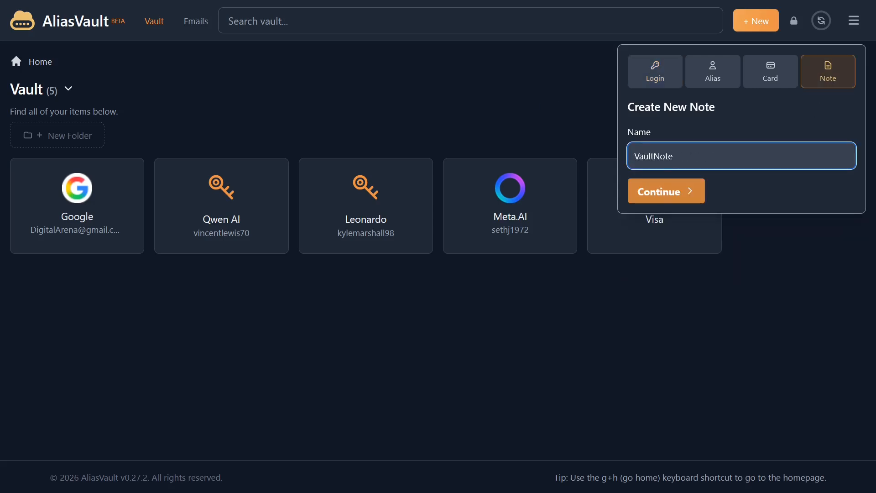
{"action": "key", "text": "Return"}
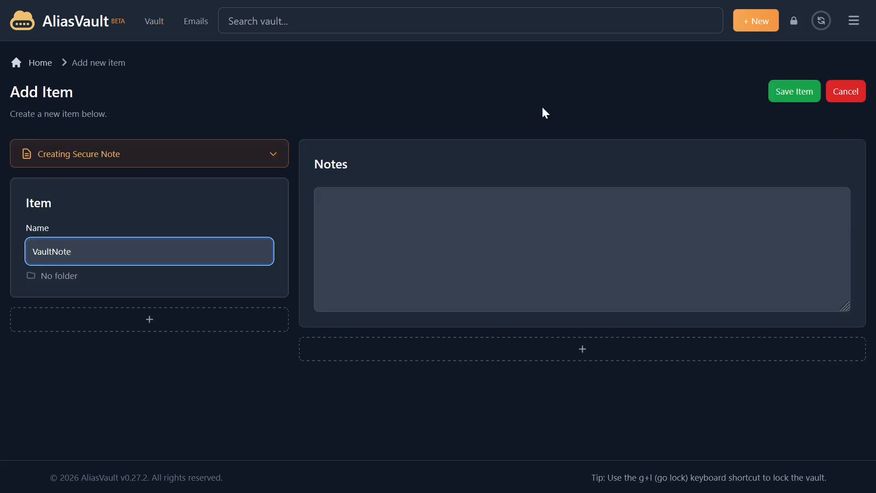
{"action": "key", "text": "Tab"}
{"action": "key", "text": "Tab"}
{"action": "key", "text": "Tab"}
{"action": "key", "text": "ctrl+v"}
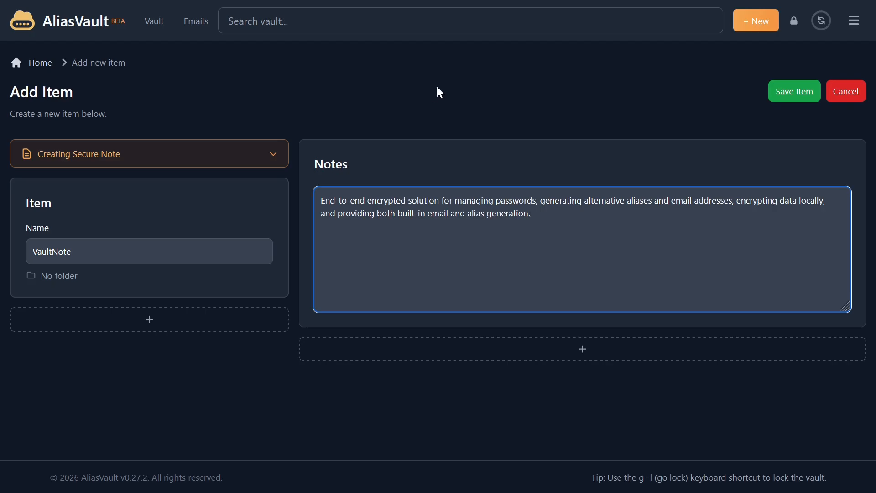
{"action": "left_click", "coordinate": [771, 97]}
{"action": "left_click", "coordinate": [154, 26]}
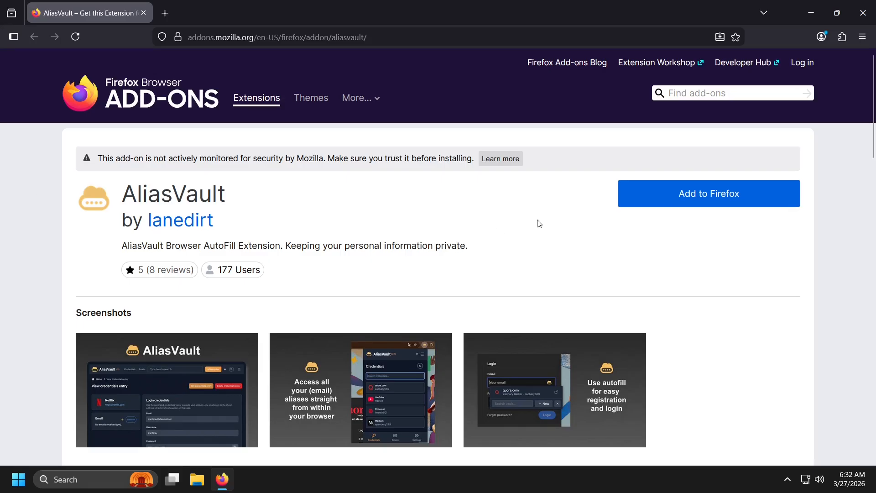
Install the AliasVault extension in Firefox and approve its permissions.
{"action": "left_click", "coordinate": [753, 201]}
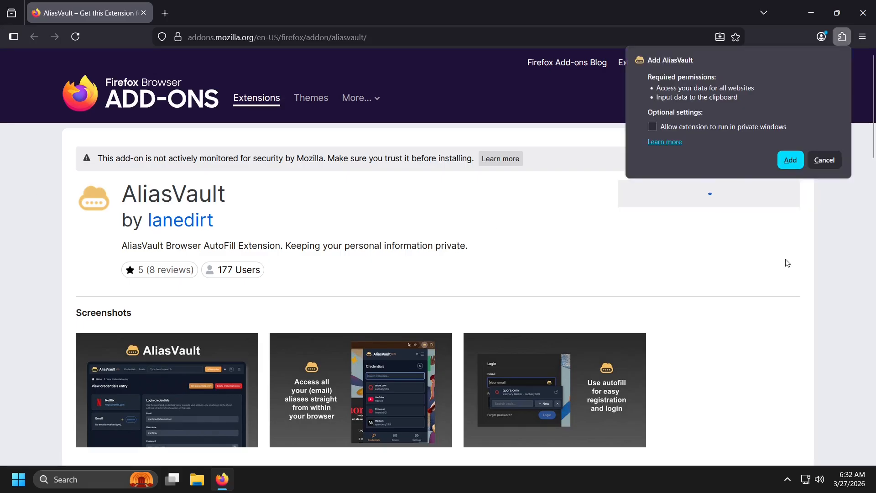
{"action": "left_click", "coordinate": [790, 160]}
{"action": "left_click", "coordinate": [849, 119]}
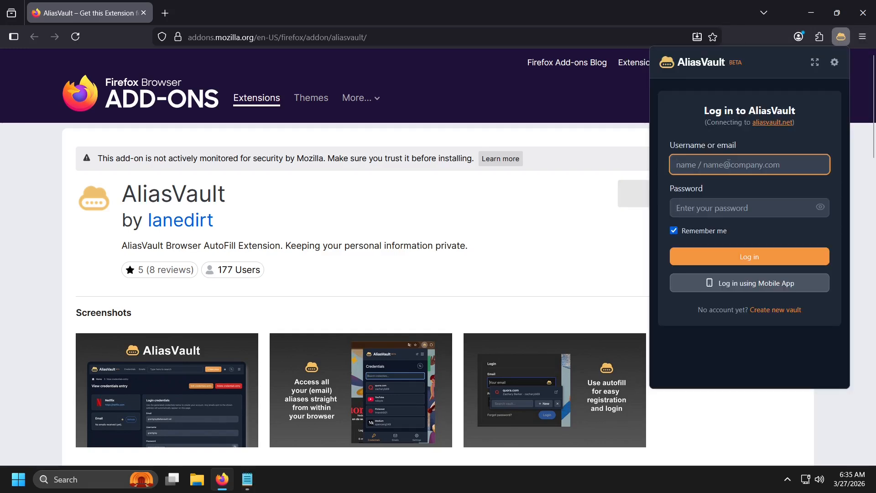
Log in to the extension with the vault username and password.
{"action": "type", "text": "Digital"}
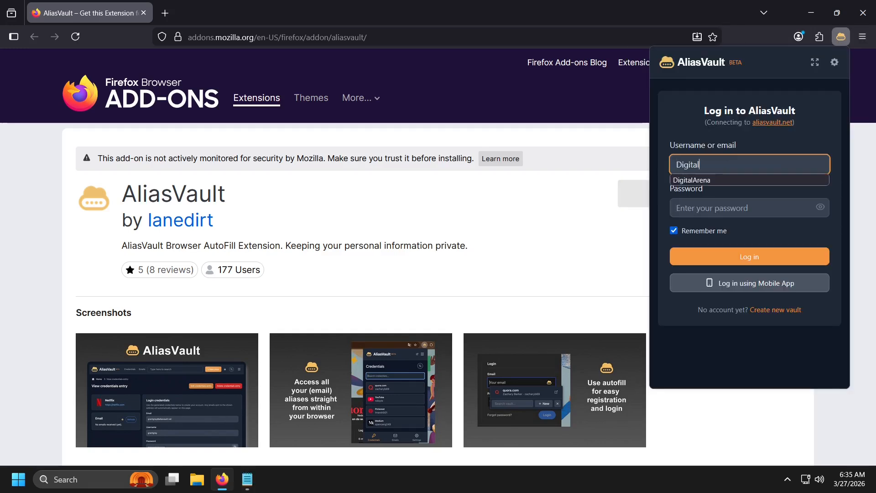
{"action": "type", "text": "Arena"}
{"action": "key", "text": "Tab"}
{"action": "key", "text": "ctrl+v"}
{"action": "key", "text": "Return"}
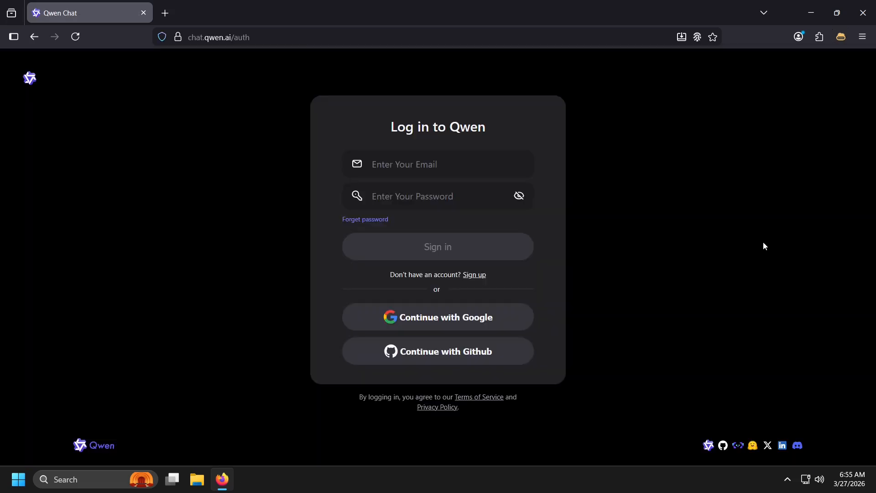
Sign in to Qwen Chat using the Qwen AI login autofilled from AliasVault.
{"action": "left_click", "coordinate": [474, 167]}
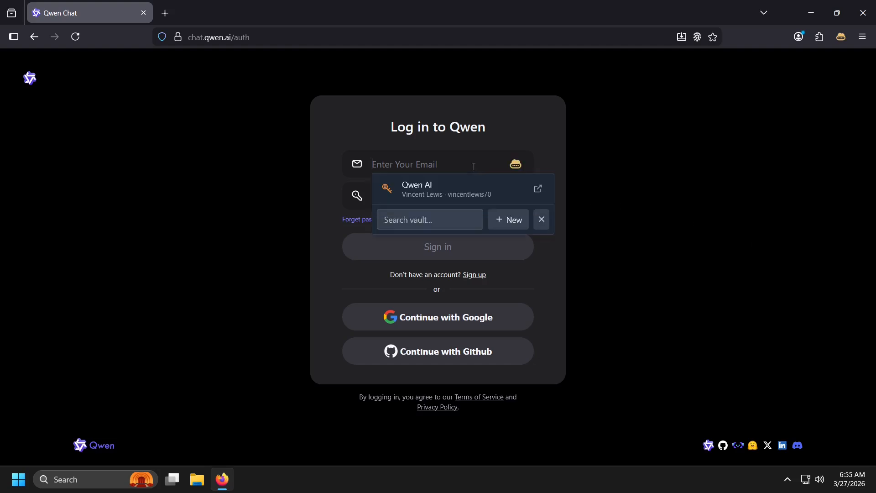
{"action": "left_click", "coordinate": [469, 191]}
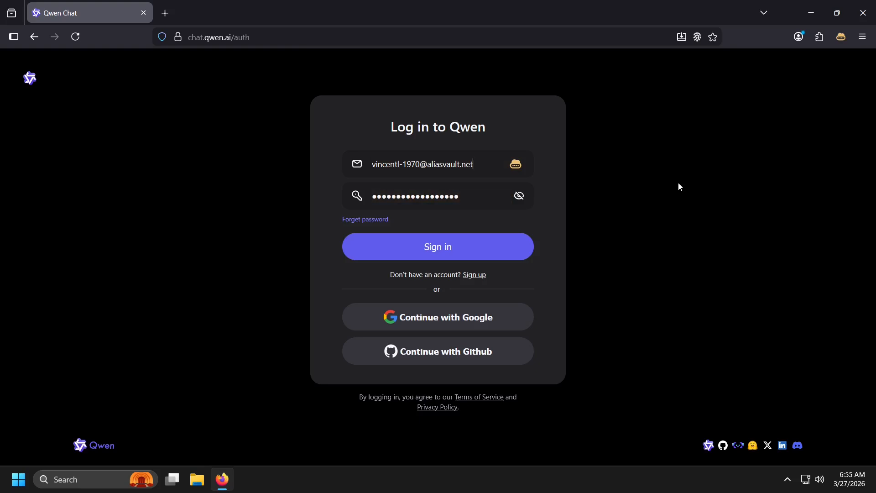
{"action": "left_click", "coordinate": [433, 252]}
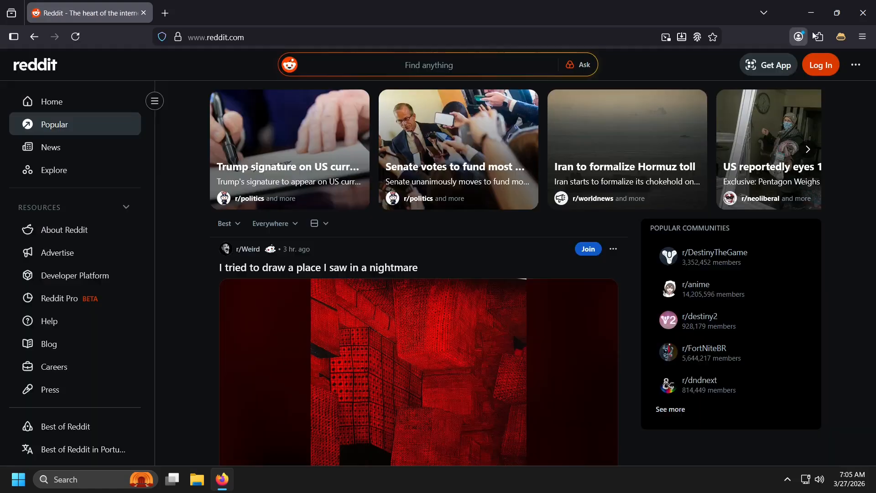
From the extension on Reddit, add a new item of type Alias with generated Reddit fields.
{"action": "left_click", "coordinate": [841, 36]}
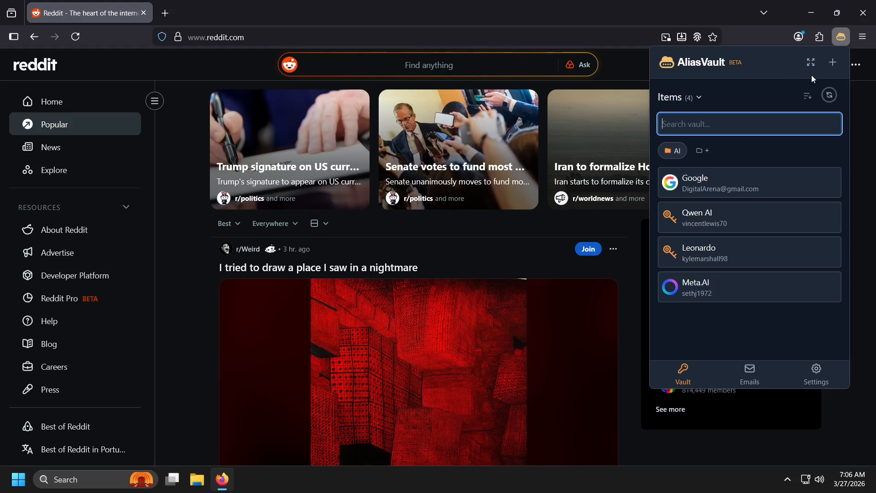
{"action": "left_click", "coordinate": [837, 65]}
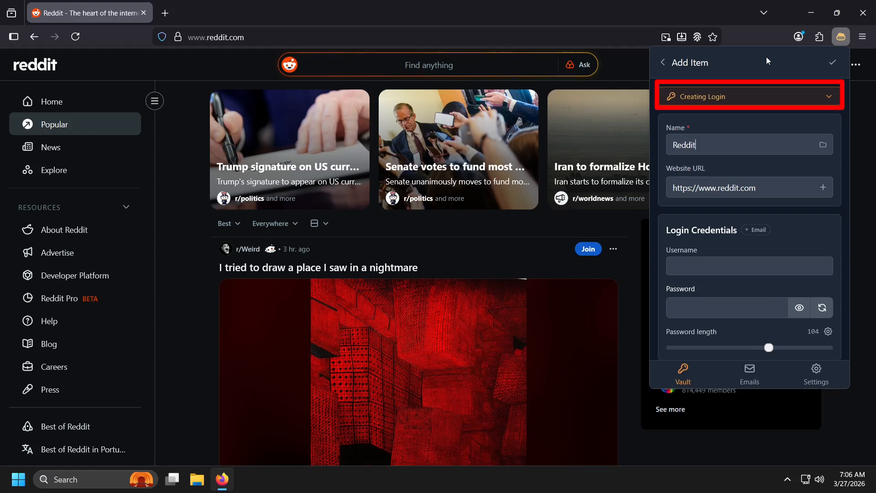
{"action": "left_click", "coordinate": [828, 99]}
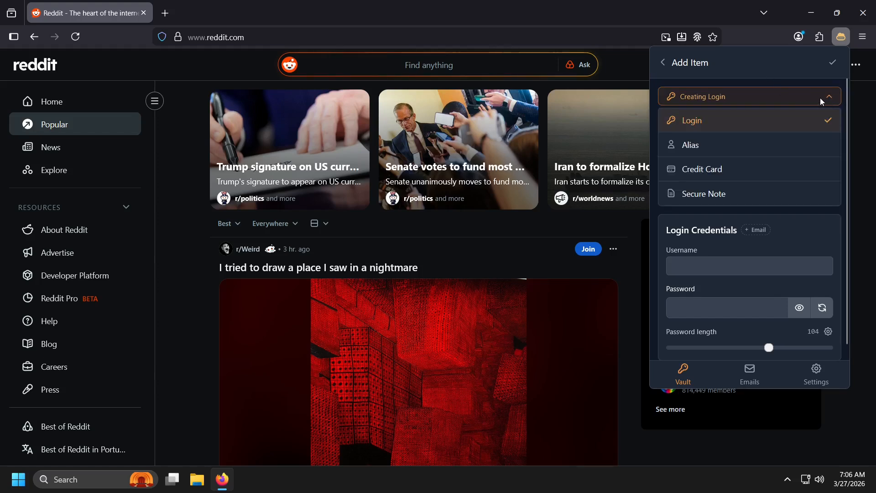
{"action": "left_click", "coordinate": [771, 145]}
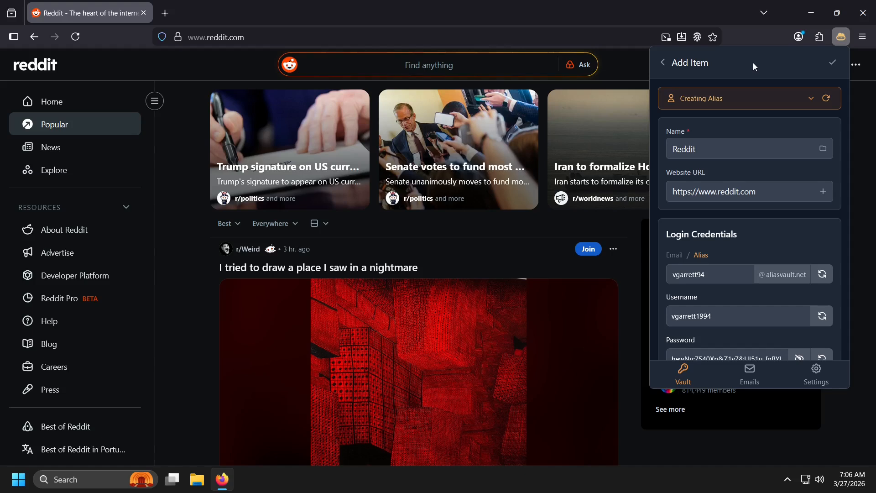
{"action": "mouse_move", "coordinate": [847, 116]}
{"action": "left_mouse_down"}
{"action": "mouse_move", "coordinate": [874, 286]}
{"action": "mouse_move", "coordinate": [845, 133]}
{"action": "left_mouse_up"}
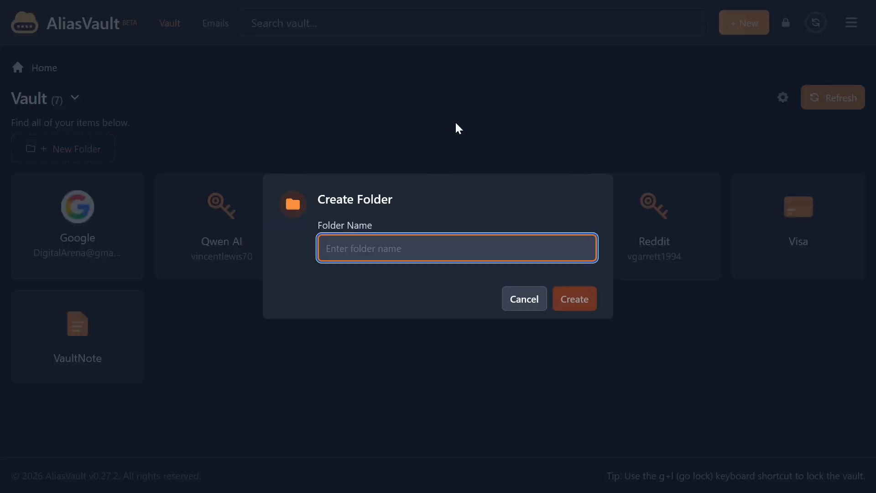
Create an AI folder and move the Qwen AI item into it.
{"action": "type", "text": "AI"}
{"action": "key", "text": "Return"}
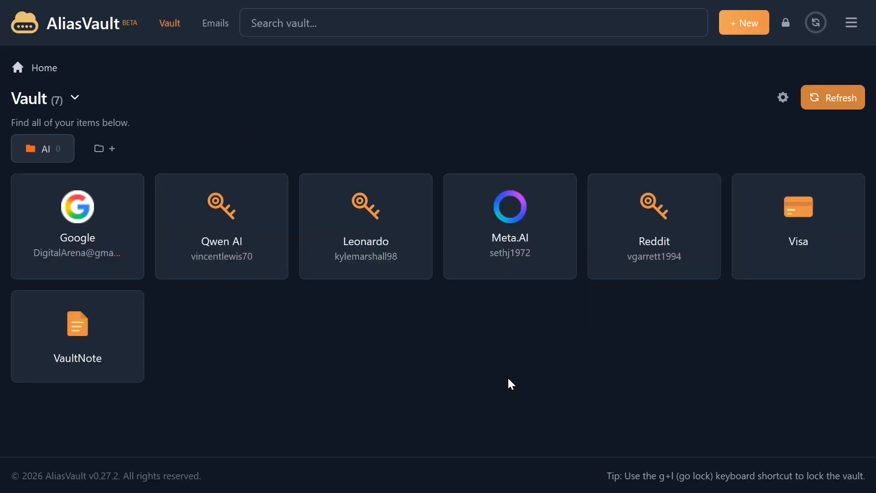
{"action": "left_click", "coordinate": [253, 261]}
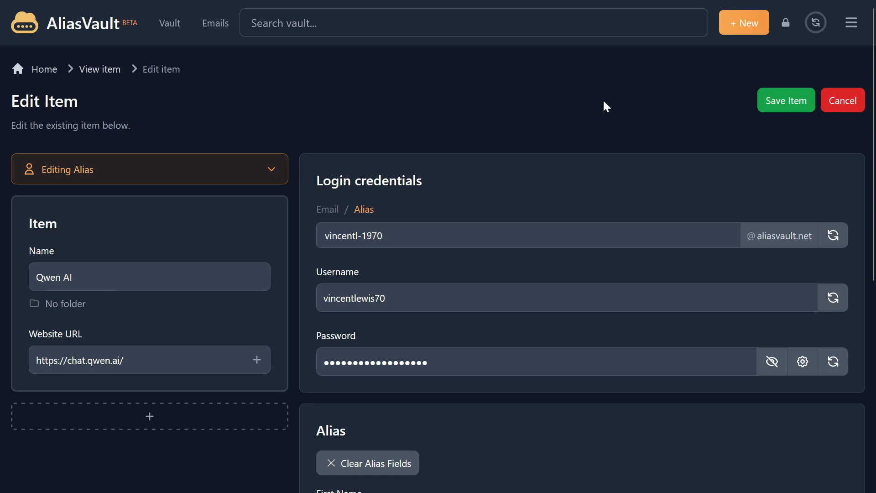
{"action": "left_click", "coordinate": [58, 304]}
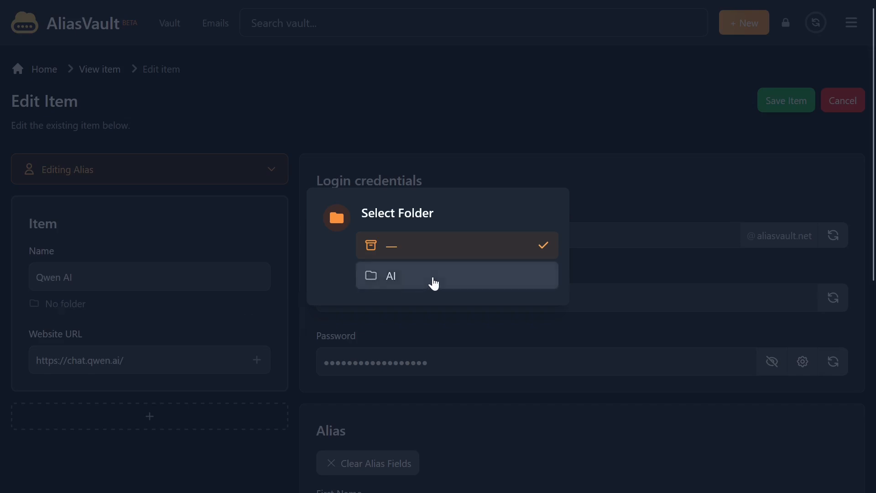
{"action": "left_click", "coordinate": [434, 283]}
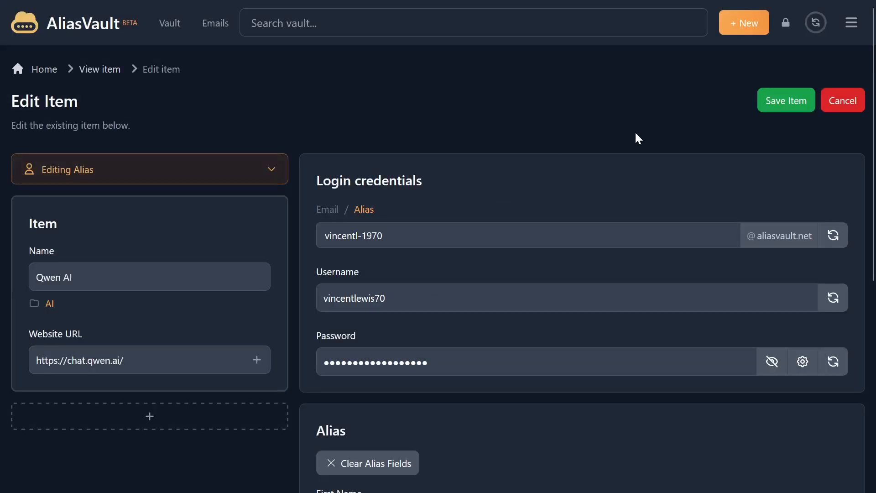
{"action": "left_click", "coordinate": [776, 107]}
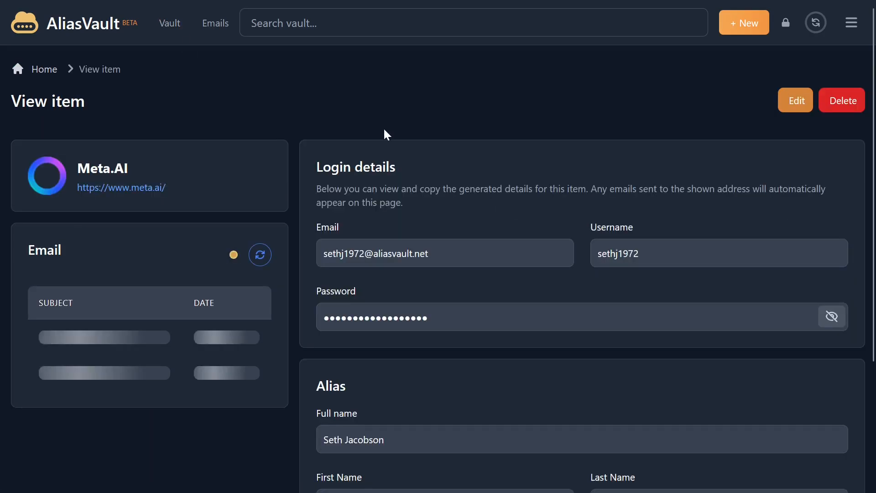
Move the Meta.AI and Reddit items into the AI folder.
{"action": "left_click", "coordinate": [792, 101]}
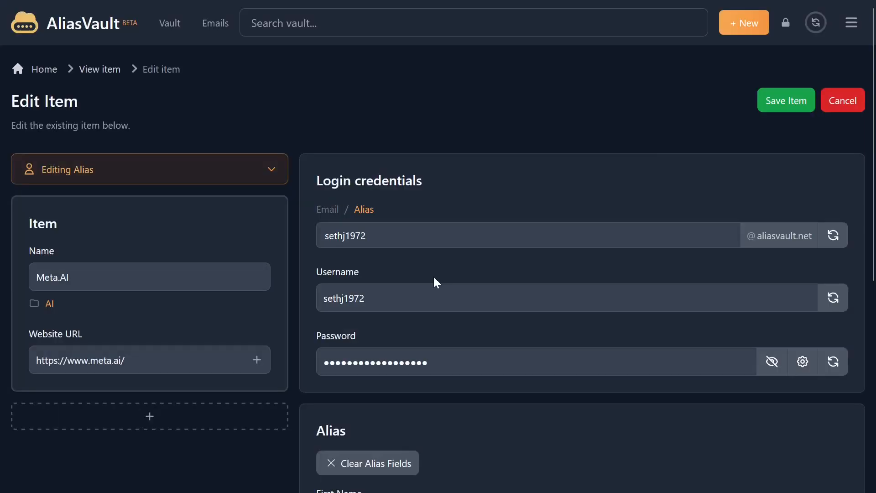
{"action": "key", "text": "Return"}
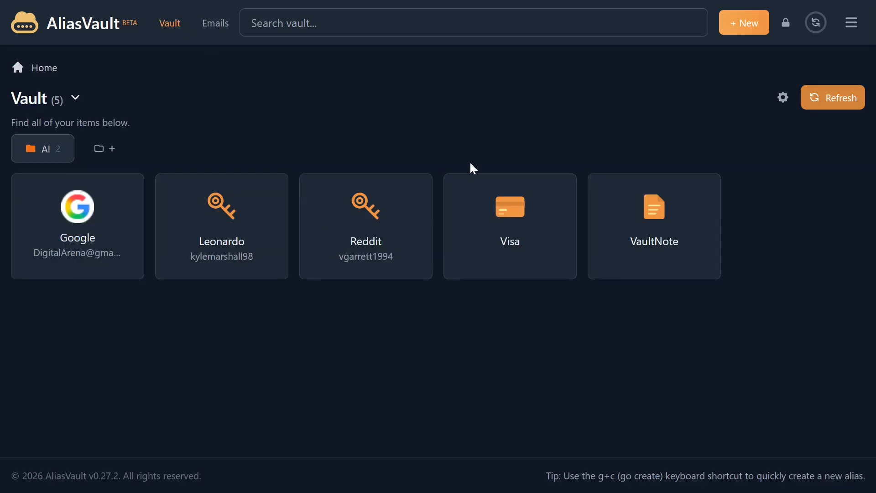
{"action": "left_click", "coordinate": [385, 215]}
{"action": "left_click", "coordinate": [794, 100]}
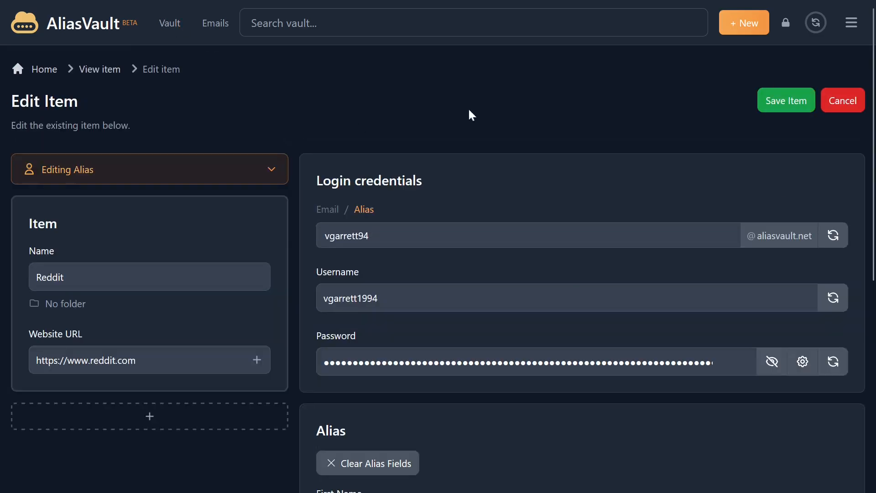
{"action": "left_click", "coordinate": [65, 303]}
{"action": "left_click", "coordinate": [389, 276]}
{"action": "left_click", "coordinate": [796, 99]}
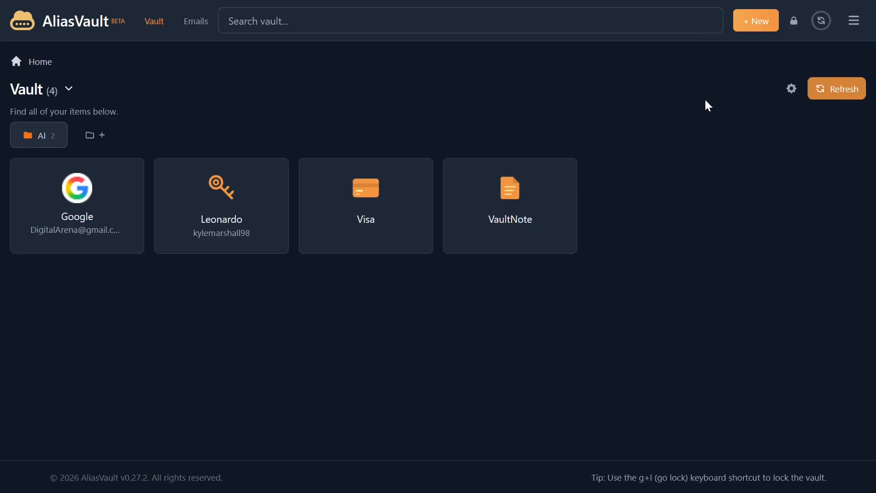
{"action": "left_click", "coordinate": [853, 20]}
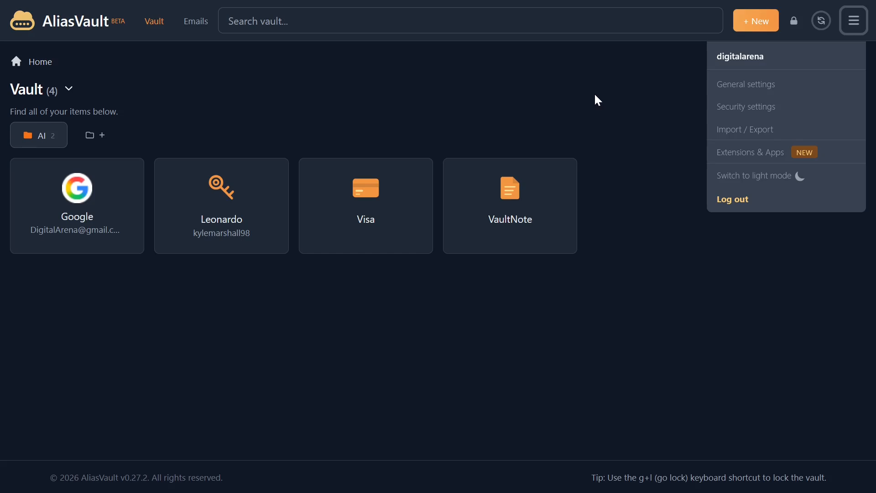
In General settings, keep English as interface language and aliasvault.net as default email domain.
{"action": "left_click", "coordinate": [726, 85]}
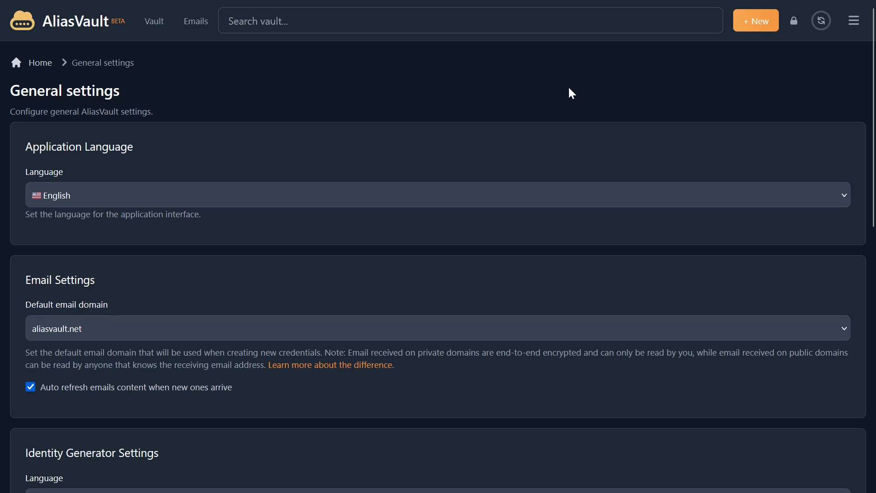
{"action": "left_click", "coordinate": [837, 199]}
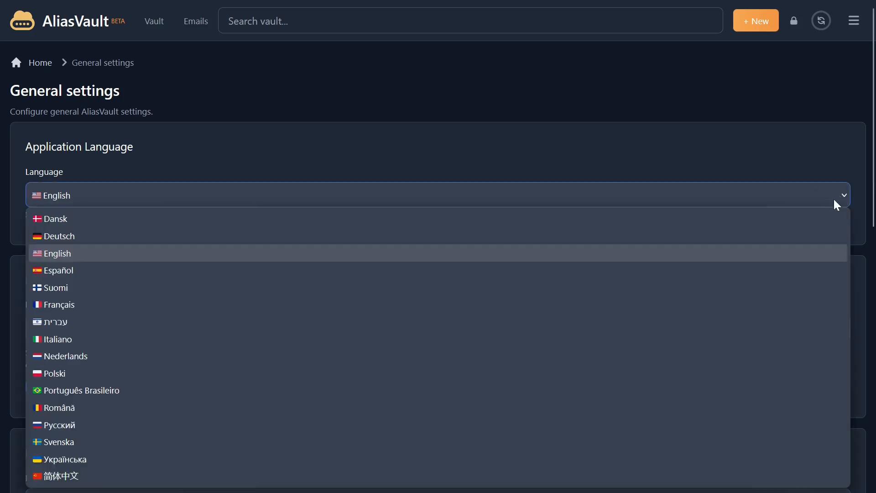
{"action": "left_click", "coordinate": [788, 152]}
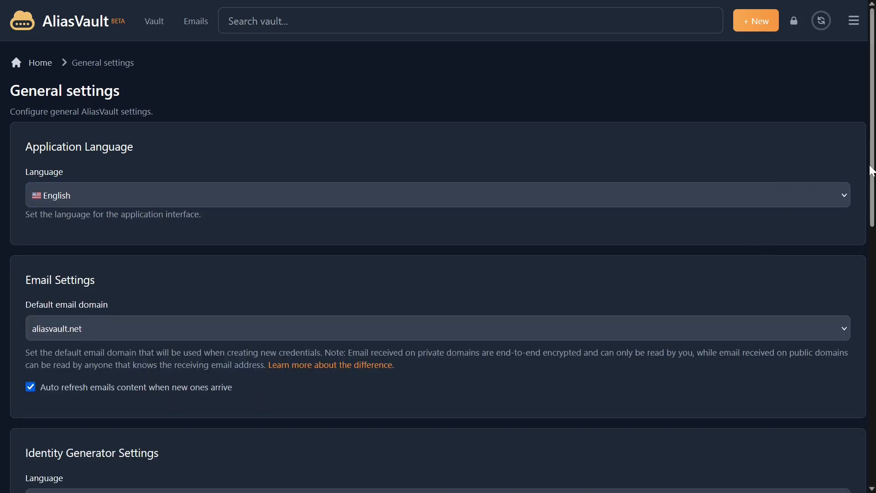
{"action": "left_click_drag", "start_coordinate": [873, 167], "coordinate": [875, 258]}
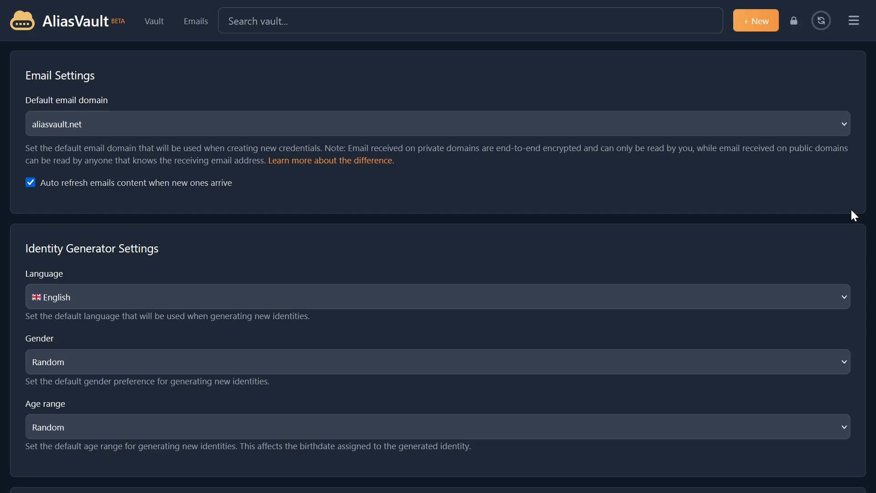
{"action": "left_click", "coordinate": [847, 132]}
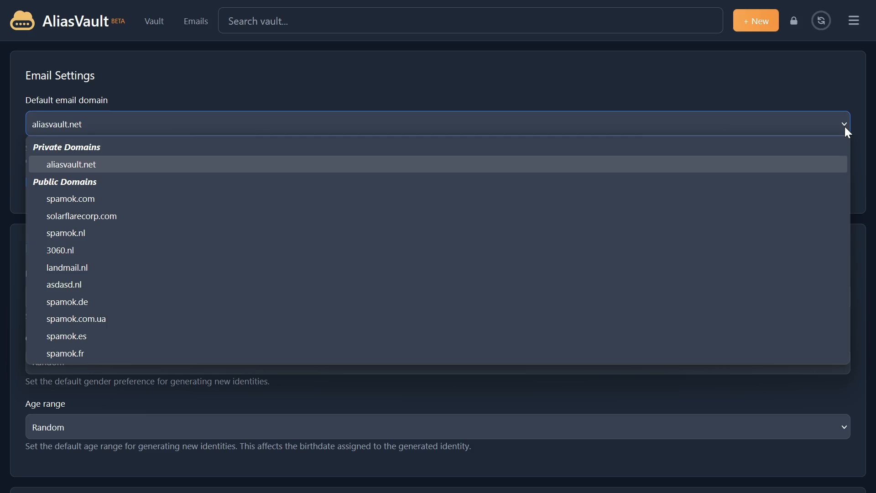
{"action": "left_click", "coordinate": [844, 127]}
{"action": "scroll", "coordinate": [862, 166], "scroll_direction": "down", "scroll_amount": 4}
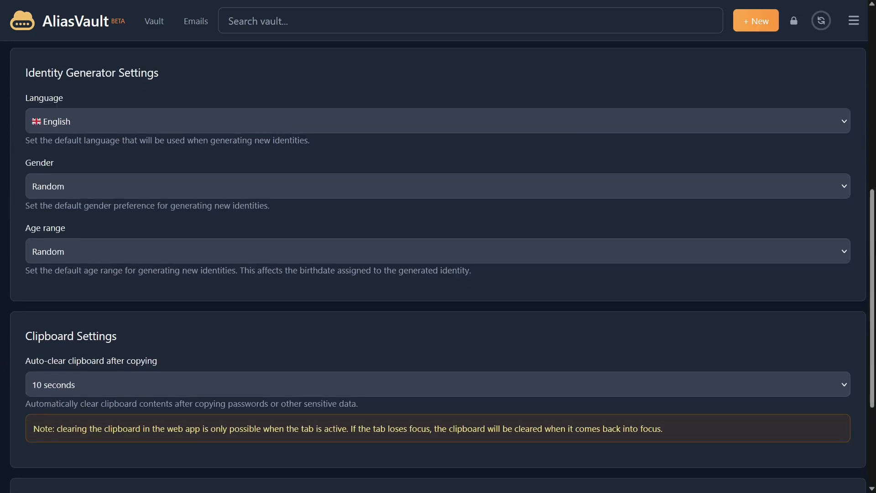
Set identity generation to English, Male gender and a 31-35 age range.
{"action": "left_click", "coordinate": [846, 120]}
{"action": "left_click", "coordinate": [846, 121]}
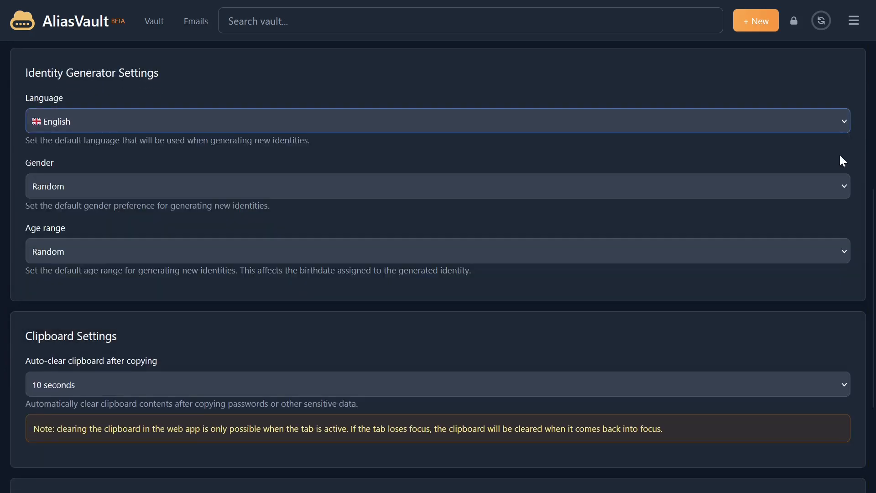
{"action": "left_click", "coordinate": [845, 185]}
{"action": "left_click", "coordinate": [800, 221]}
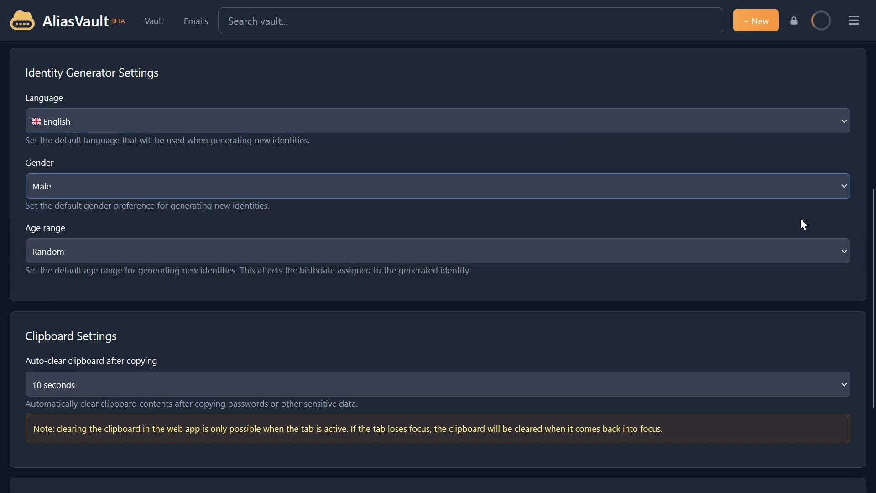
{"action": "left_click", "coordinate": [842, 251]}
{"action": "left_click", "coordinate": [791, 326]}
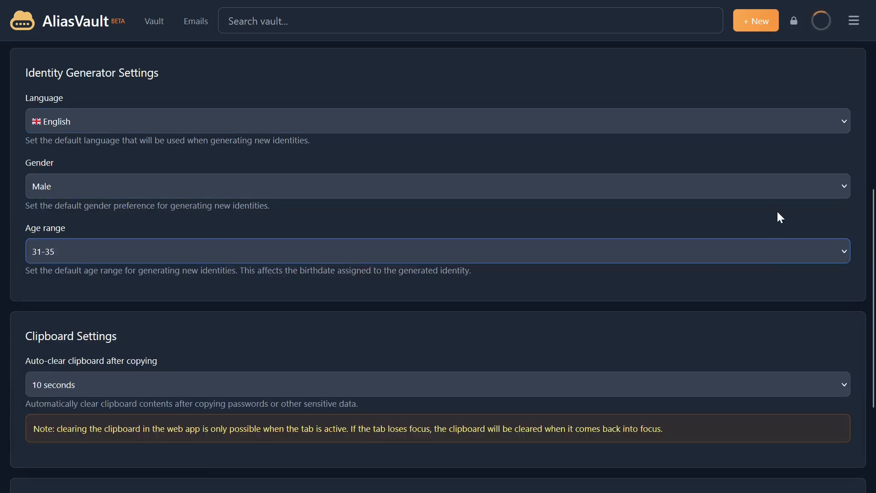
{"action": "scroll", "coordinate": [872, 296], "scroll_direction": "down", "scroll_amount": 3}
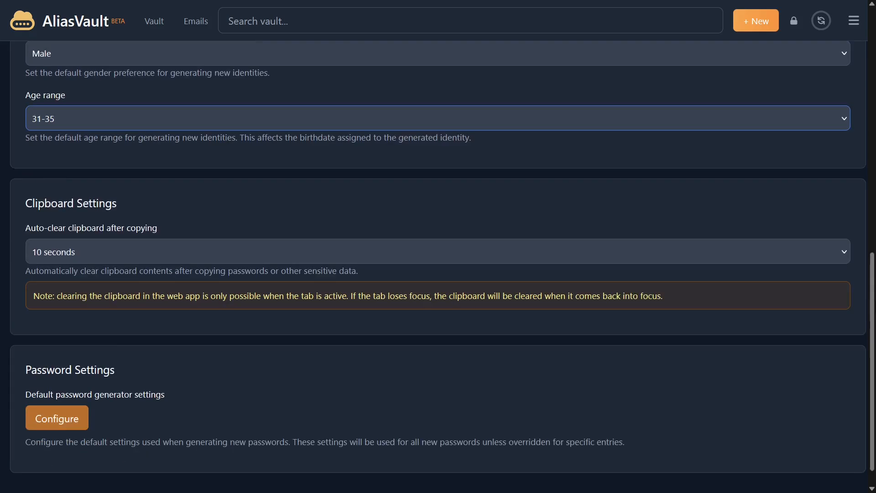
{"action": "scroll", "coordinate": [796, 334], "scroll_direction": "down", "scroll_amount": 1}
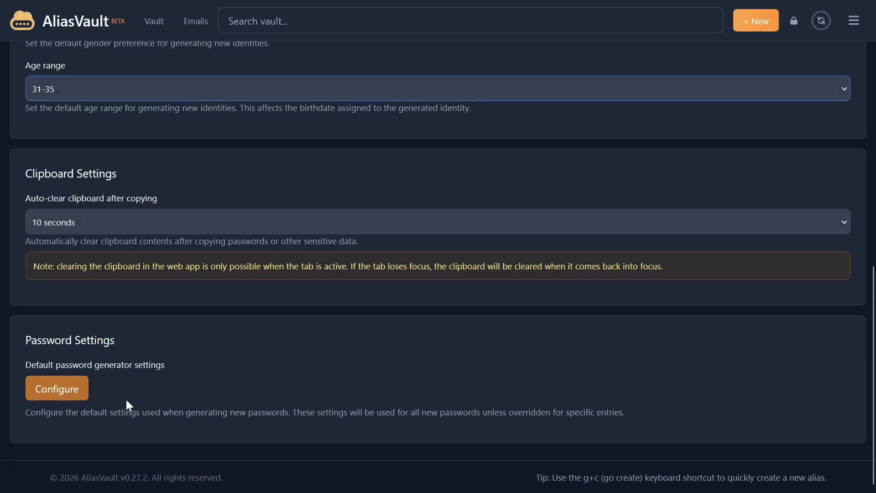
Enable lowercase, uppercase, numbers and special characters, set length 104, and save globally.
{"action": "left_click", "coordinate": [69, 391]}
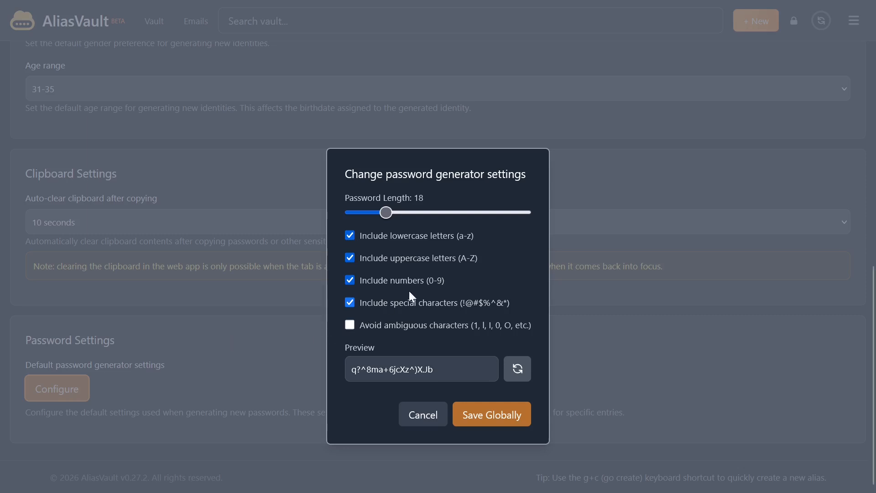
{"action": "left_click", "coordinate": [411, 236]}
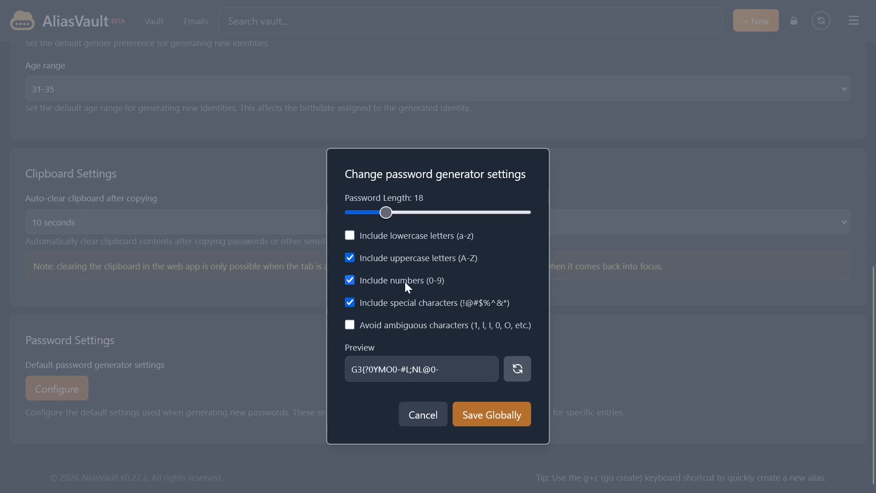
{"action": "left_click", "coordinate": [405, 279]}
{"action": "left_click", "coordinate": [407, 278]}
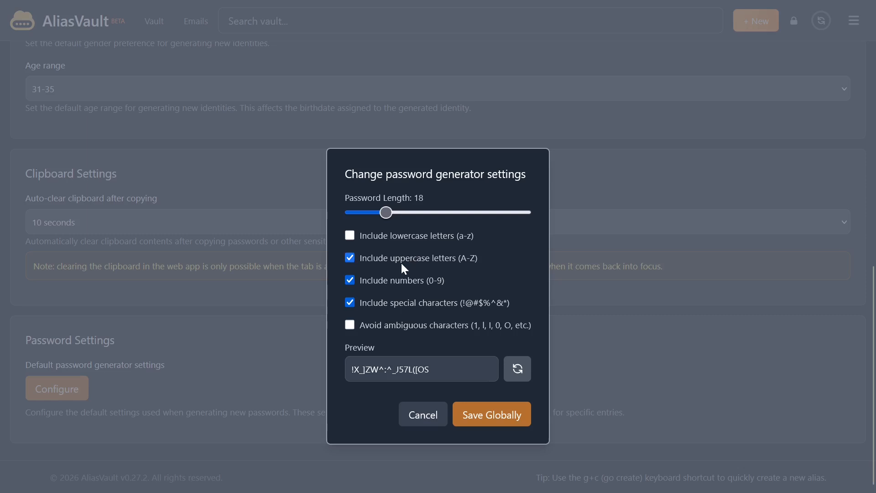
{"action": "left_click", "coordinate": [401, 258]}
{"action": "left_click", "coordinate": [399, 278]}
{"action": "left_click", "coordinate": [405, 303]}
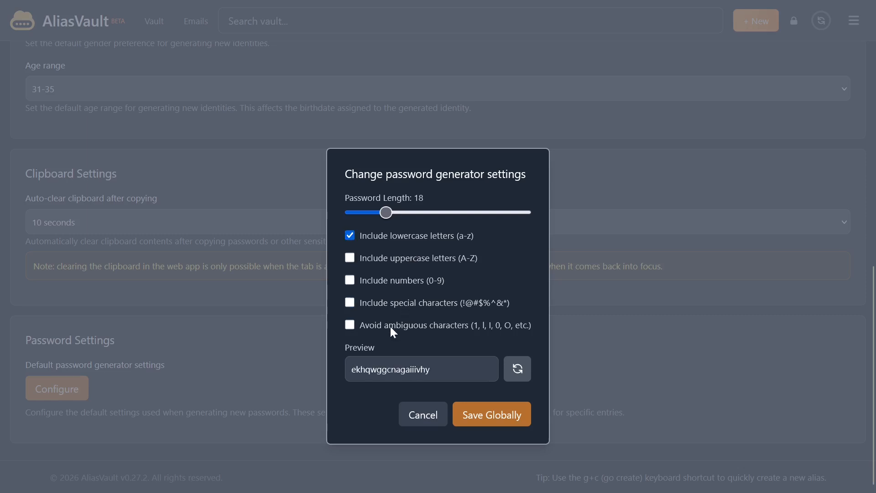
{"action": "left_click", "coordinate": [394, 259]}
{"action": "left_click", "coordinate": [398, 281]}
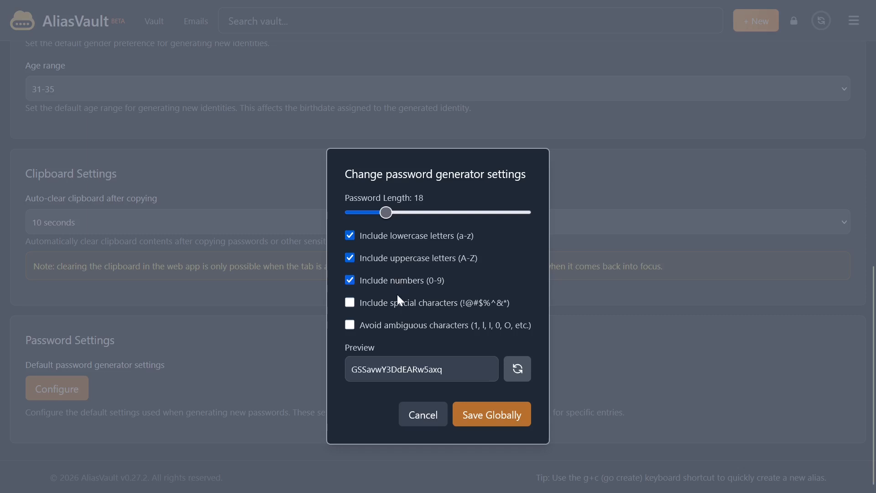
{"action": "left_click", "coordinate": [396, 299]}
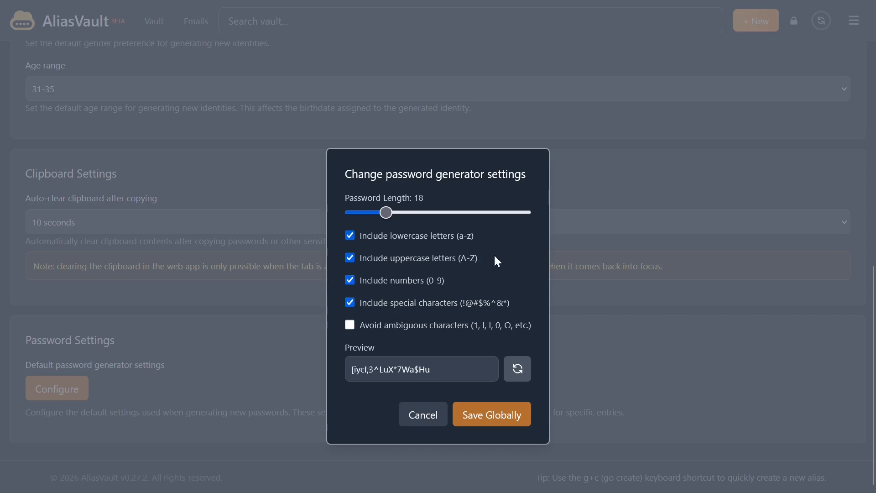
{"action": "left_click_drag", "start_coordinate": [390, 212], "coordinate": [460, 211]}
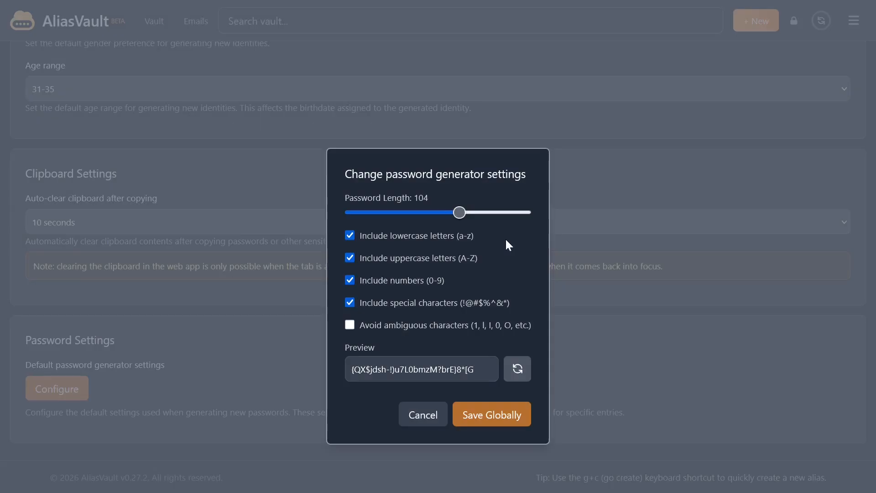
{"action": "left_click", "coordinate": [526, 412]}
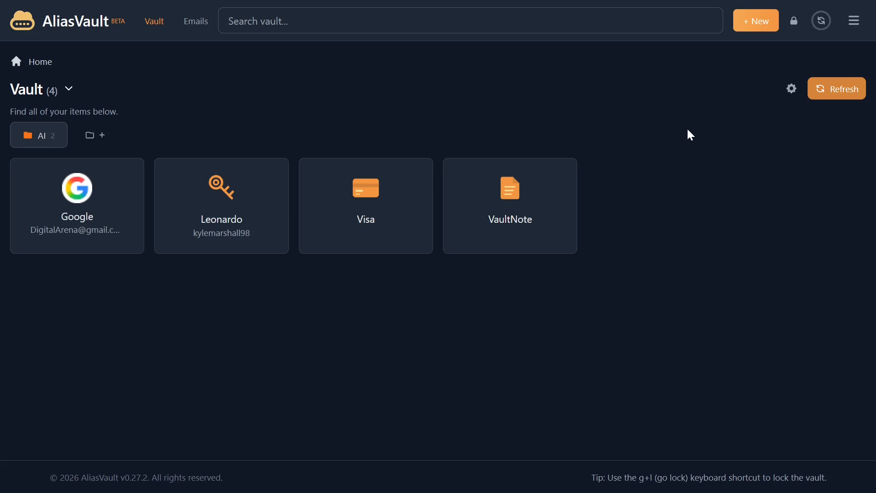
Go to Security settings, view the Change Password form, and come back.
{"action": "left_click", "coordinate": [855, 27]}
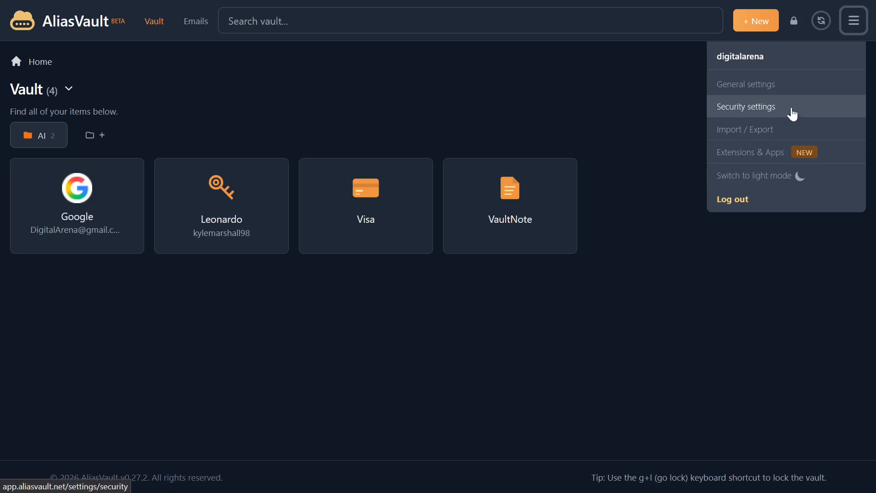
{"action": "left_click", "coordinate": [793, 112]}
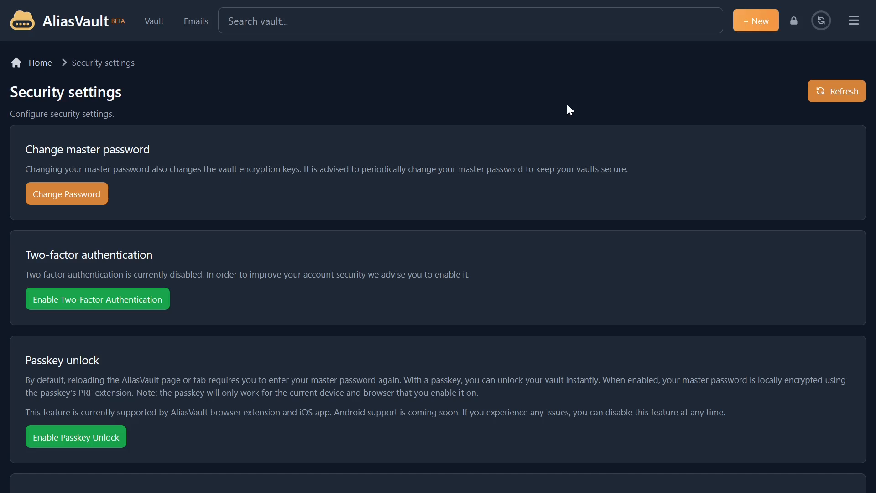
{"action": "left_click", "coordinate": [94, 199]}
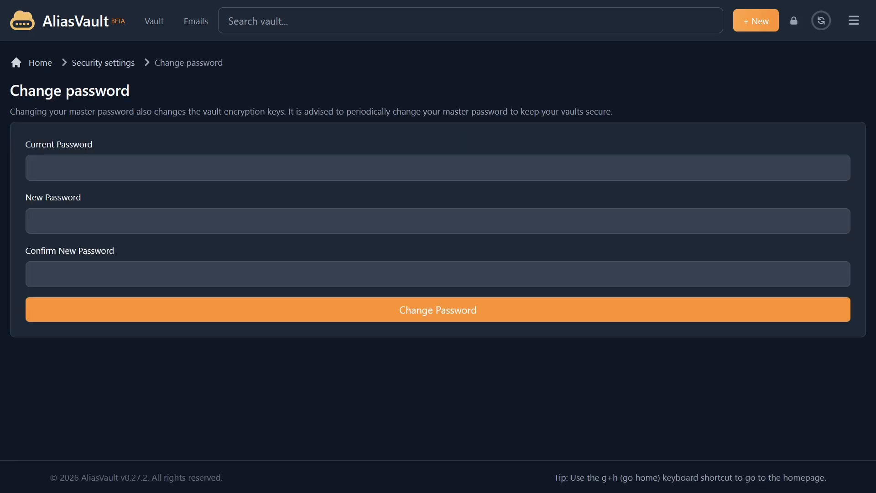
{"action": "key", "text": "alt+Left"}
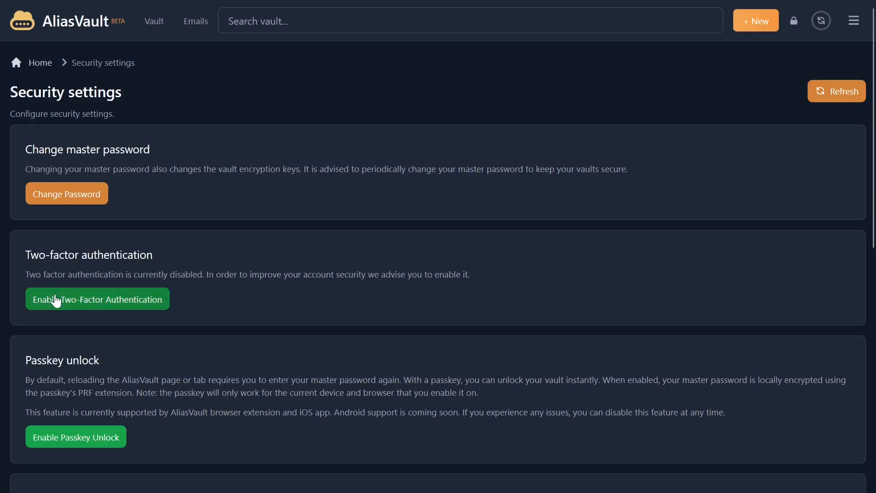
Enable two-factor authentication by verifying the authenticator app's code.
{"action": "left_click", "coordinate": [43, 295]}
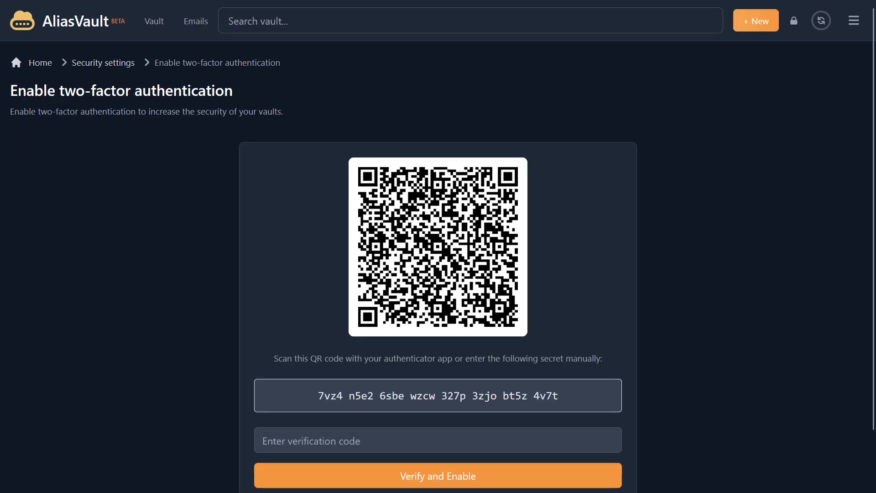
{"action": "scroll", "coordinate": [76, 299], "scroll_direction": "down", "scroll_amount": 2}
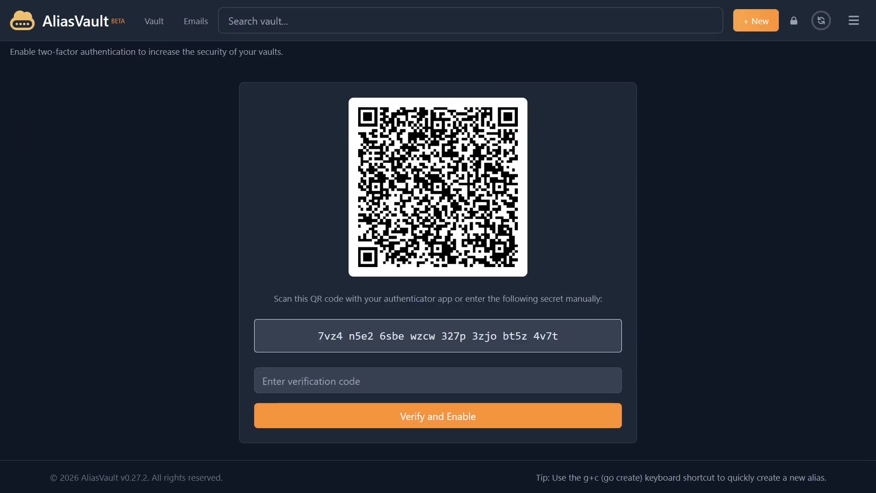
{"action": "left_click", "coordinate": [292, 381]}
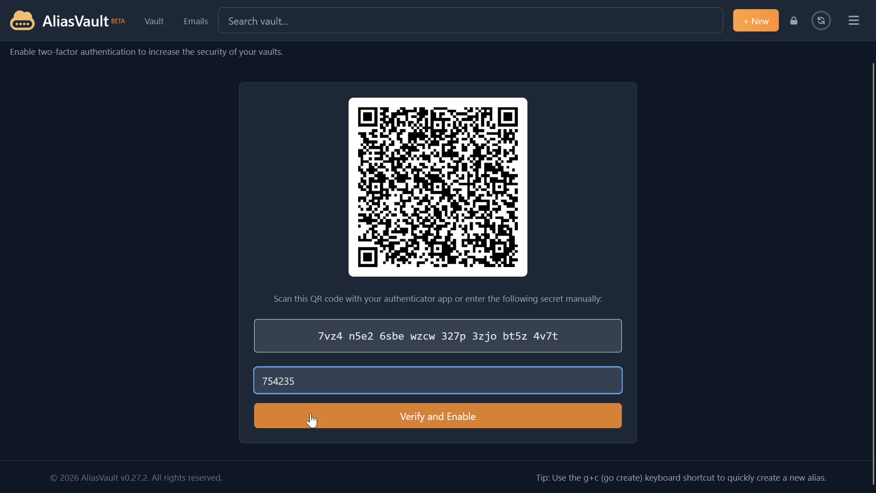
{"action": "left_click", "coordinate": [309, 420]}
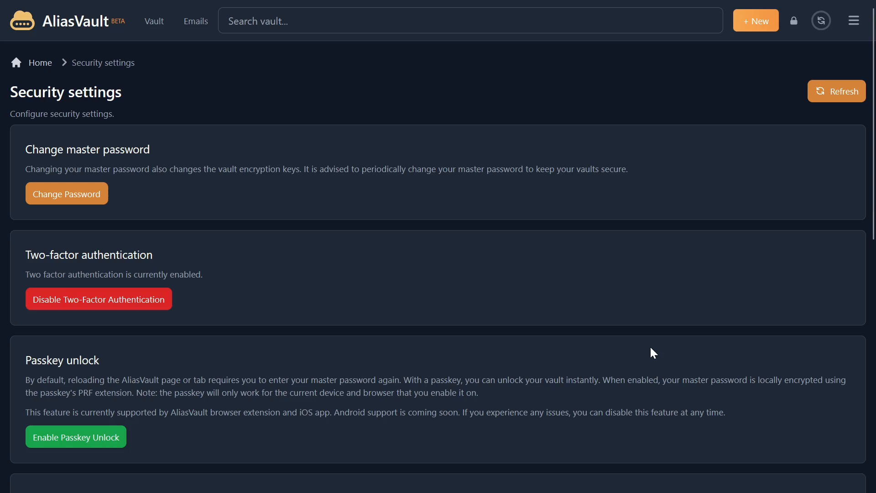
Scroll past Active Sessions and Recent Auth Logs and open the Delete Account page.
{"action": "scroll", "coordinate": [653, 353], "scroll_direction": "down", "scroll_amount": 5}
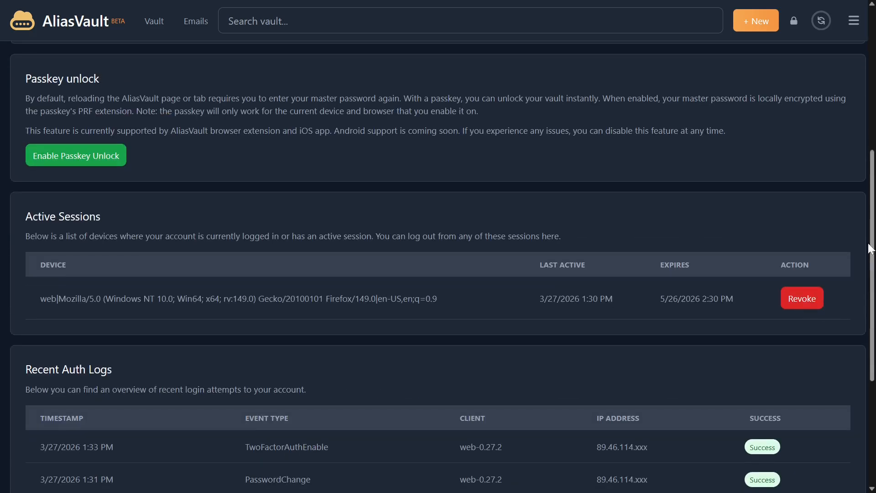
{"action": "scroll", "coordinate": [869, 292], "scroll_direction": "down", "scroll_amount": 3}
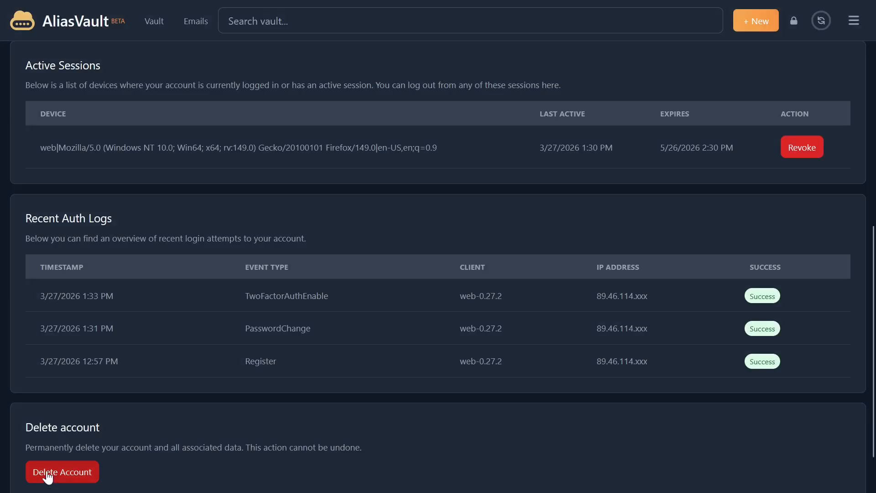
{"action": "left_click", "coordinate": [48, 474]}
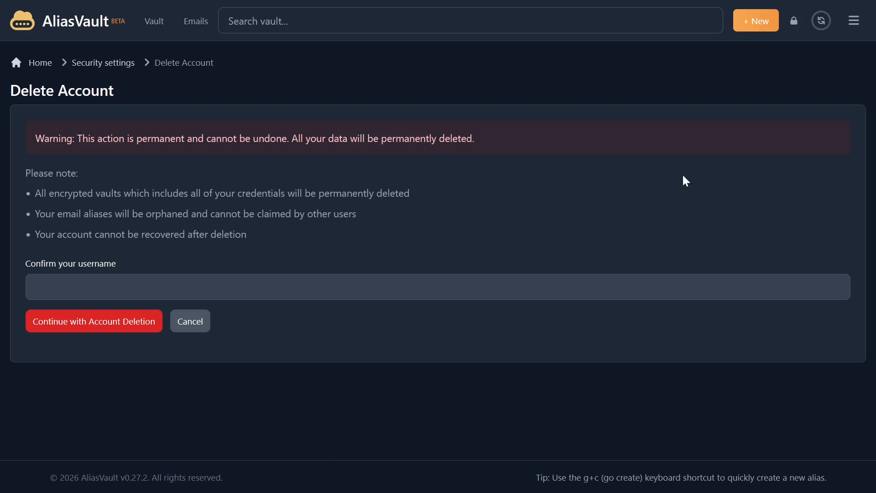
Go to Import / Export from the account menu and review the vault export options.
{"action": "left_click", "coordinate": [855, 23]}
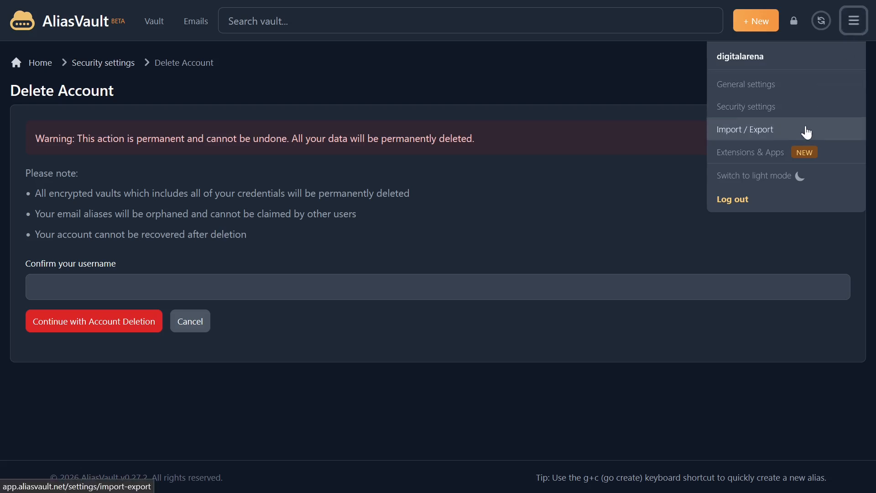
{"action": "left_click", "coordinate": [806, 132]}
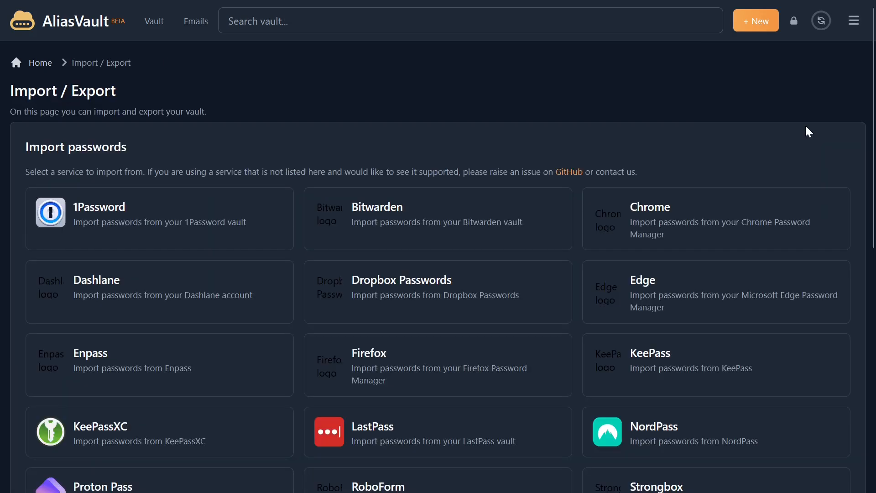
{"action": "scroll", "coordinate": [750, 131], "scroll_direction": "down", "scroll_amount": 9}
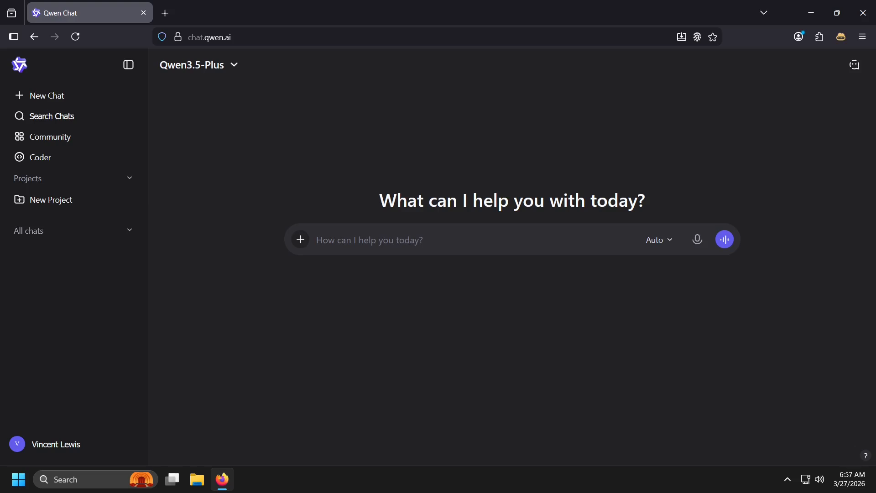
Enable PIN unlock under the extension's Vault Unlock Method, entering and confirming a six-digit PIN.
{"action": "left_click", "coordinate": [840, 40]}
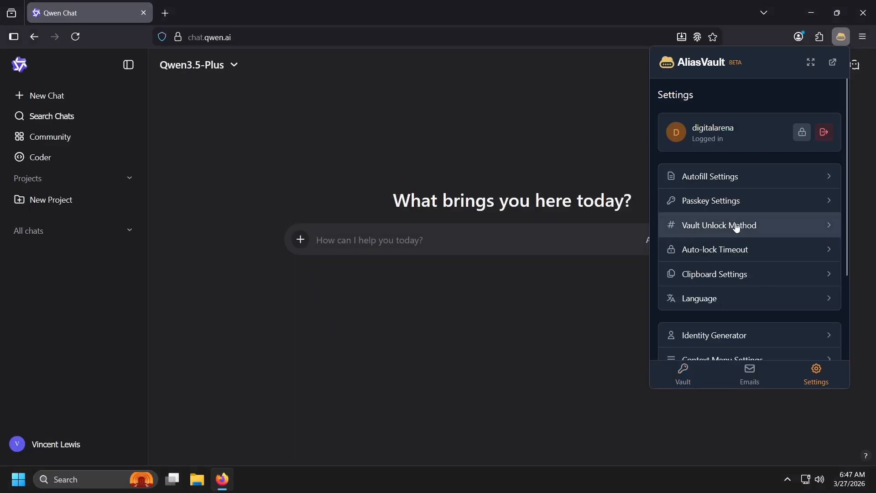
{"action": "left_click", "coordinate": [705, 225]}
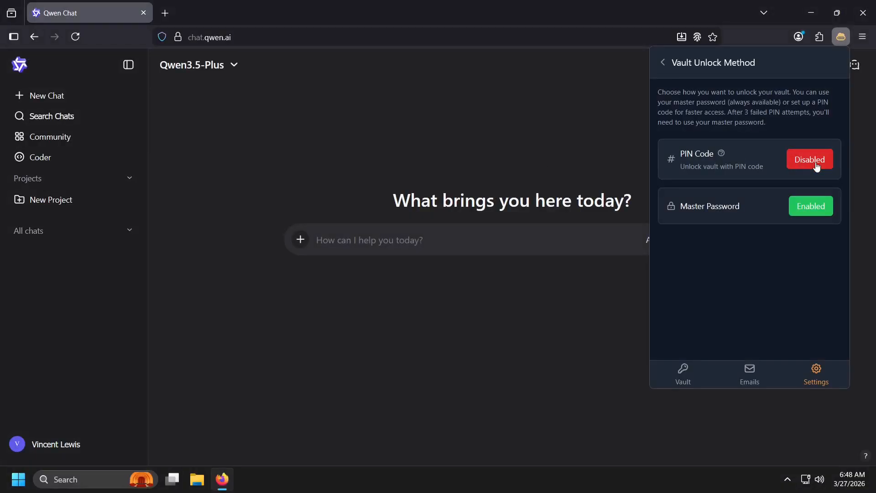
{"action": "left_click", "coordinate": [816, 164]}
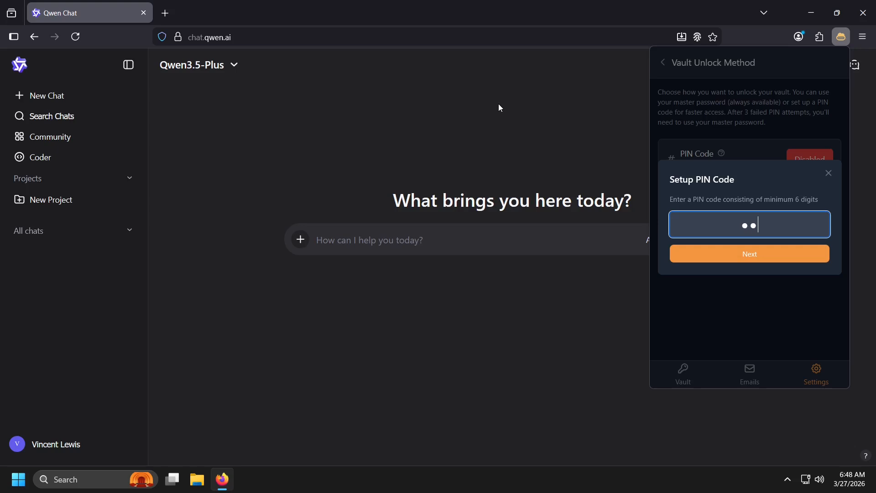
{"action": "left_click", "coordinate": [695, 254]}
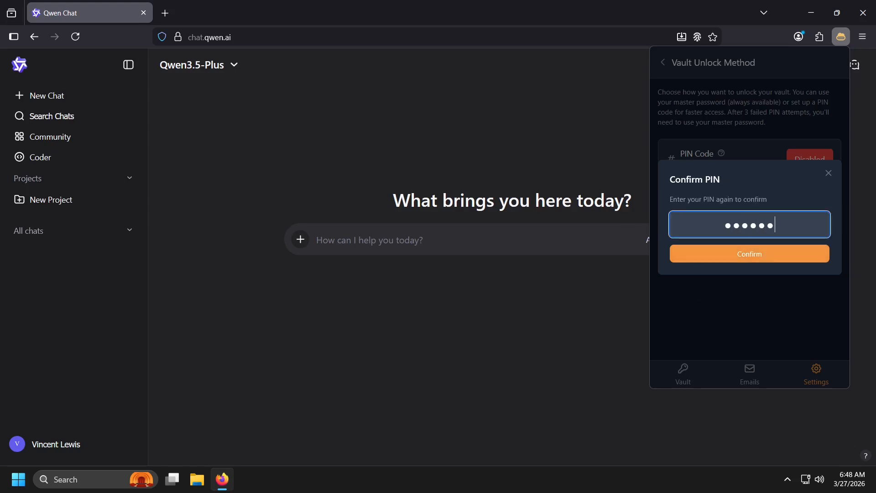
{"action": "left_click", "coordinate": [712, 254]}
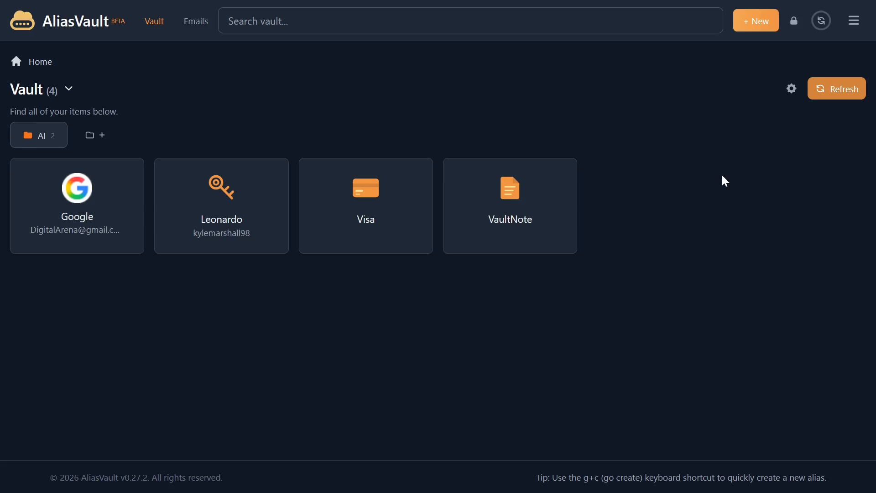
Open Extensions & Apps from the account menu and follow the Firefox Install link.
{"action": "left_click", "coordinate": [865, 24]}
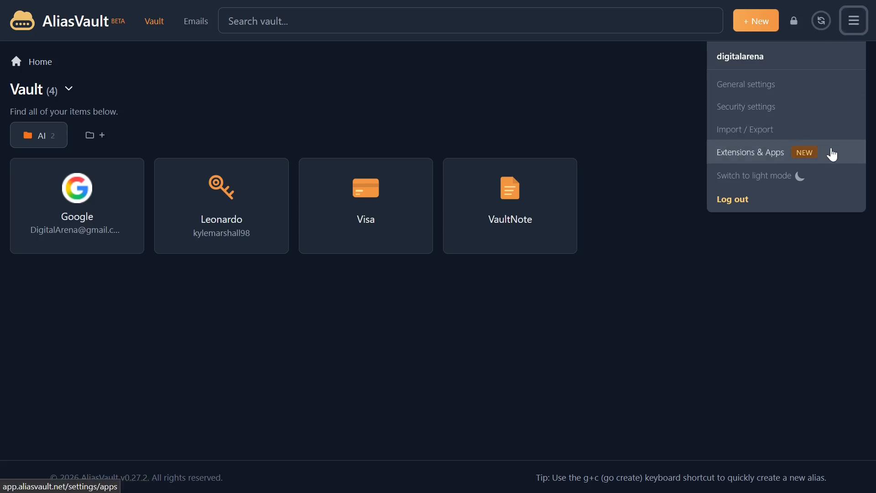
{"action": "left_click", "coordinate": [833, 156]}
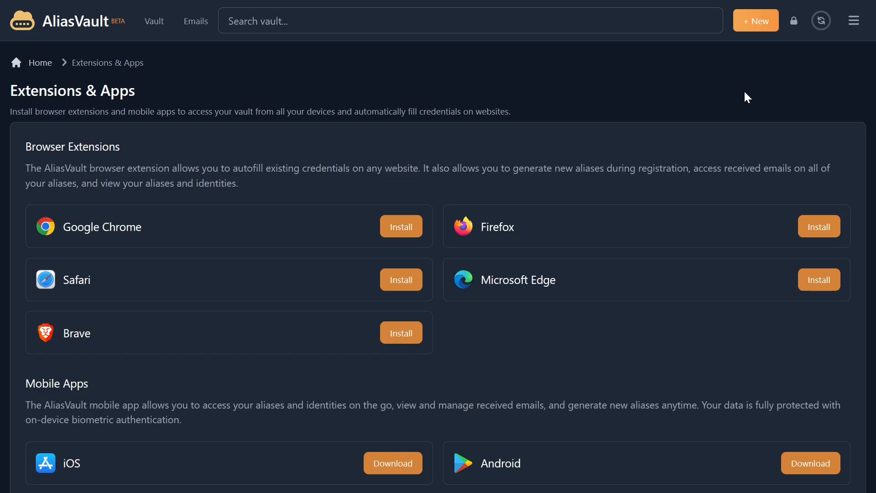
{"action": "left_click", "coordinate": [828, 226]}
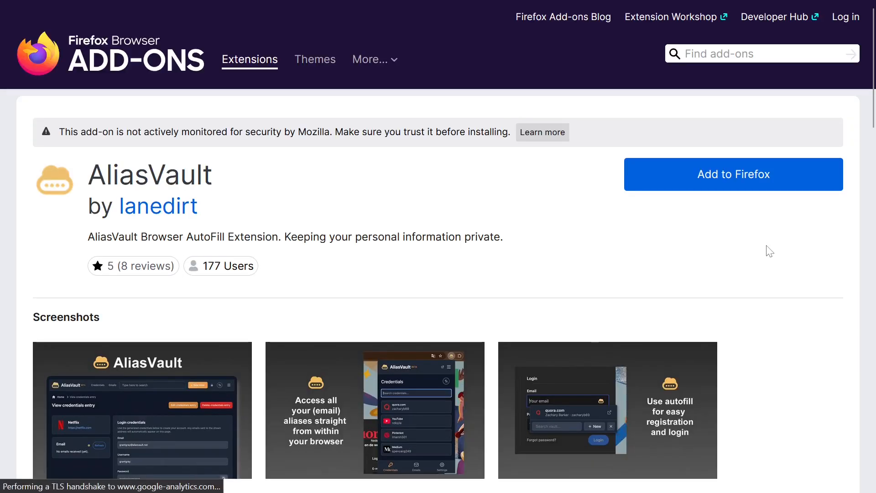